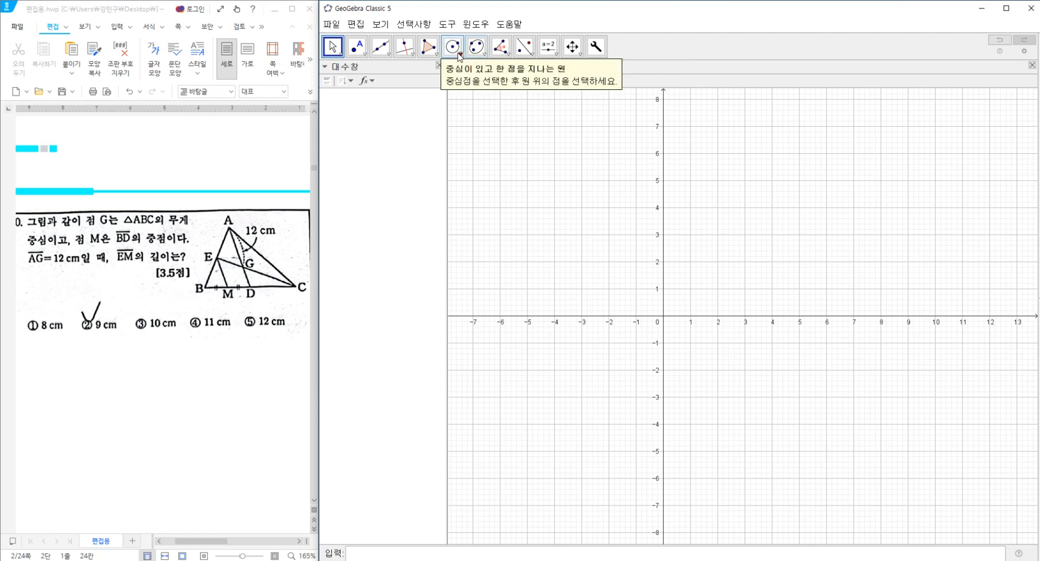
Step: Draw a circle centred at the origin with a radius of 18
left_click(461, 54)
left_click(473, 95)
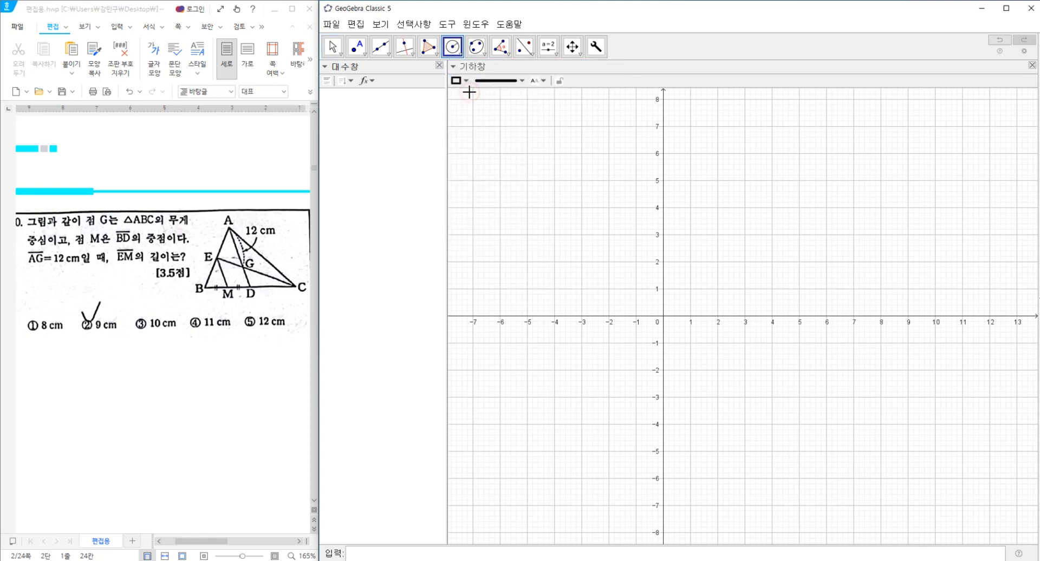
left_click(664, 317)
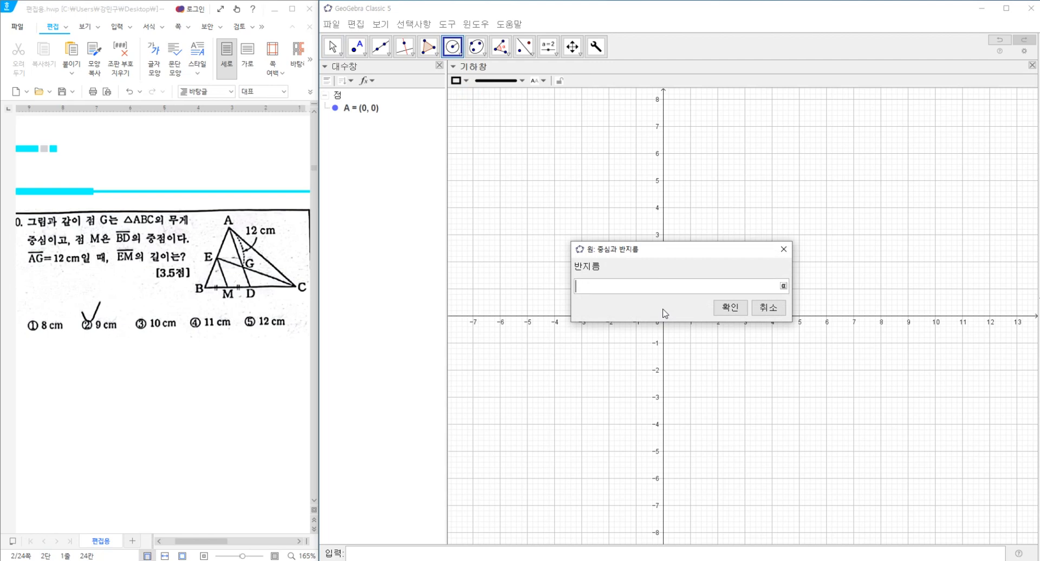
type("18")
key("Return")
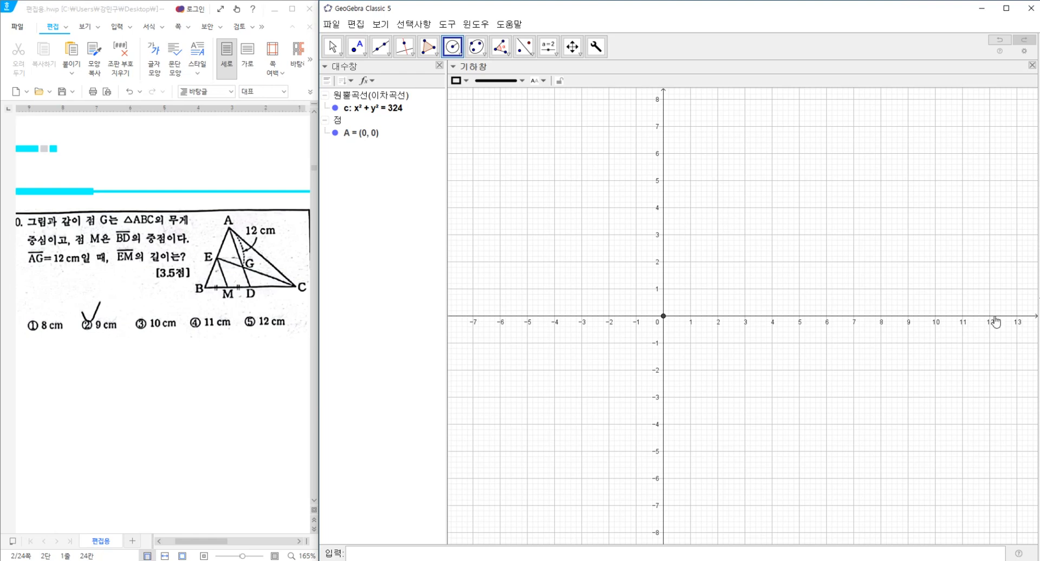
Step: Place a point on the circle's upper-left arc at about (-7.7, 16.3)
scroll(741, 207, "down", 8)
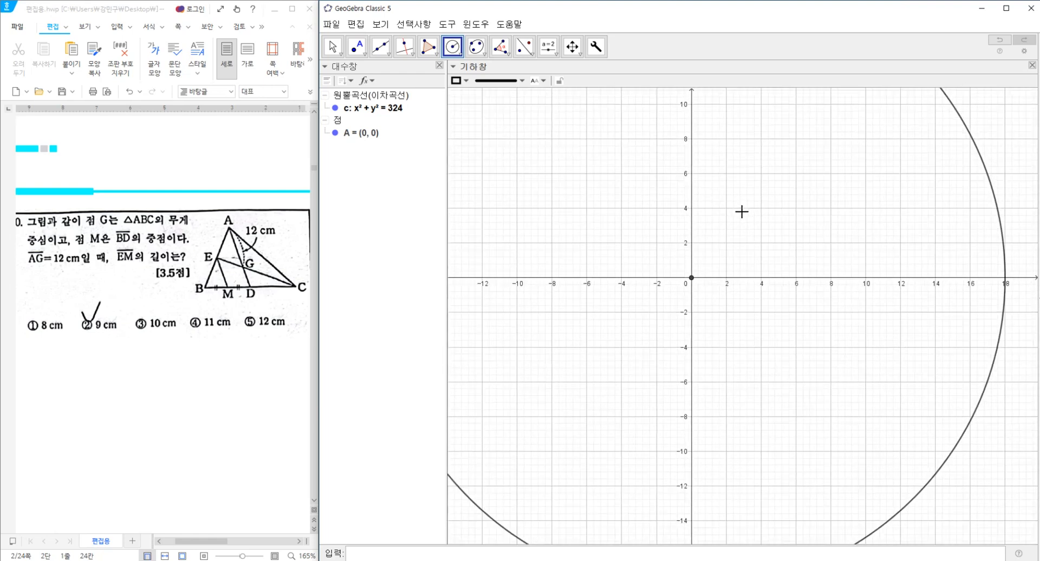
scroll(744, 215, "down", 2)
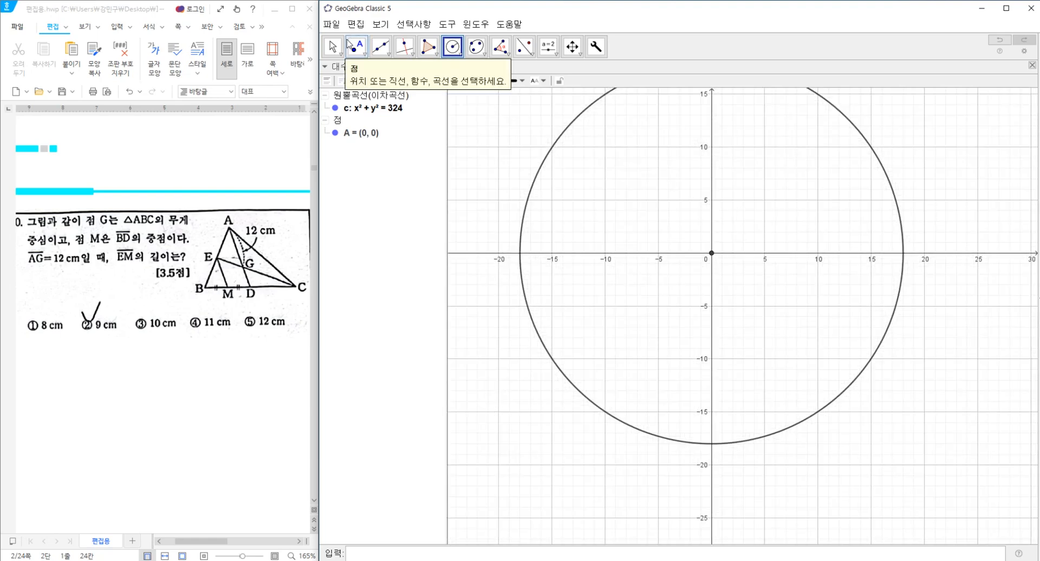
left_click(332, 46)
left_click_drag(745, 239, 733, 262)
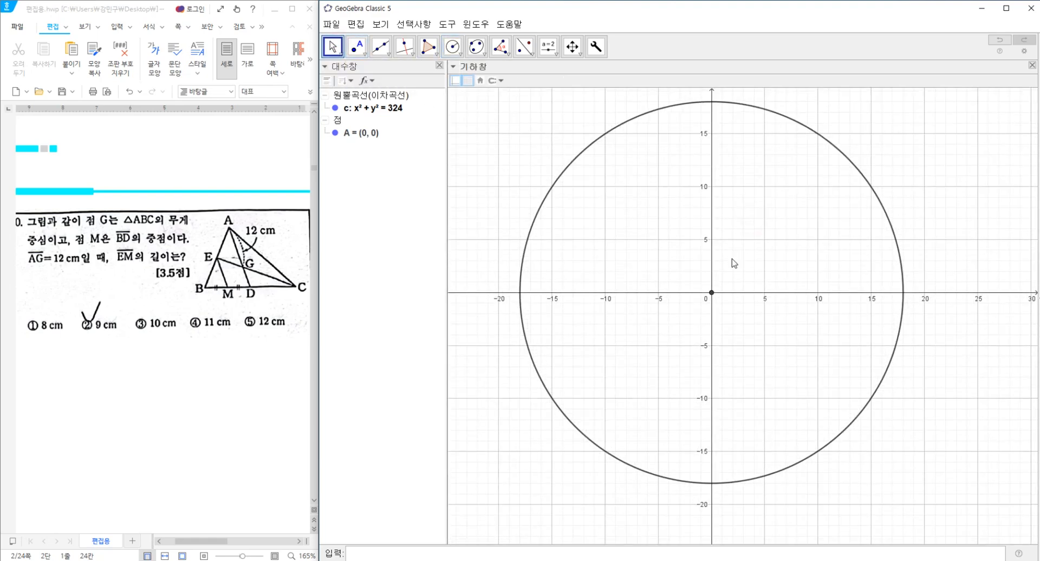
left_click(357, 46)
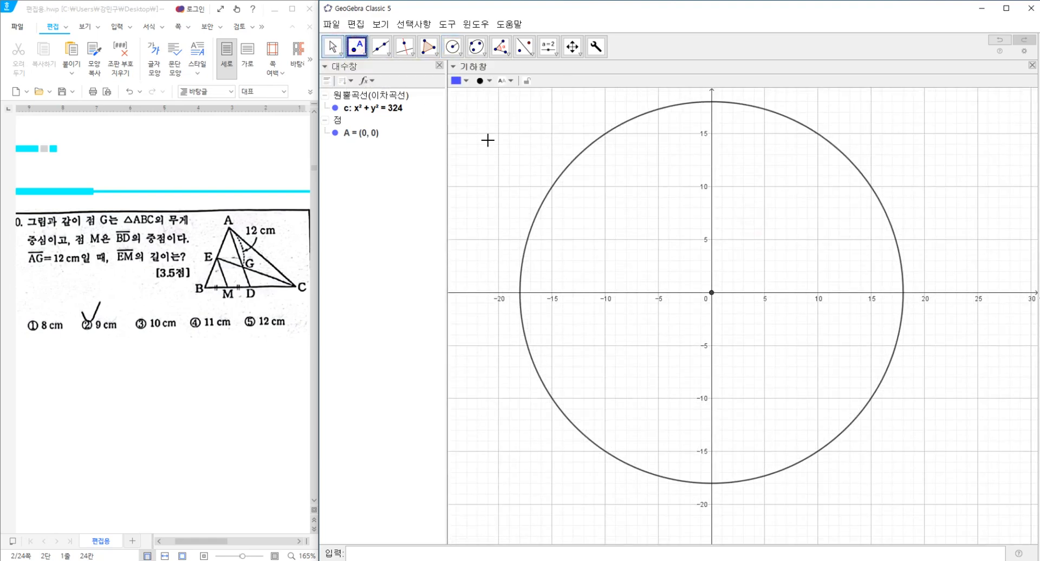
left_click(631, 122)
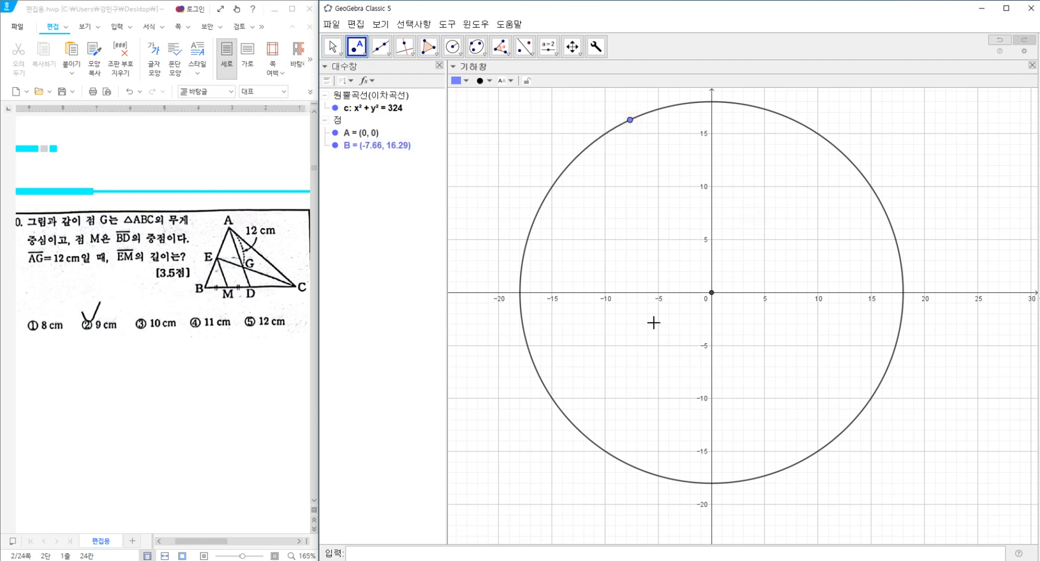
Step: Draw a segment from the point on the circle to its centre and hide the circle
left_click(388, 51)
left_click(403, 94)
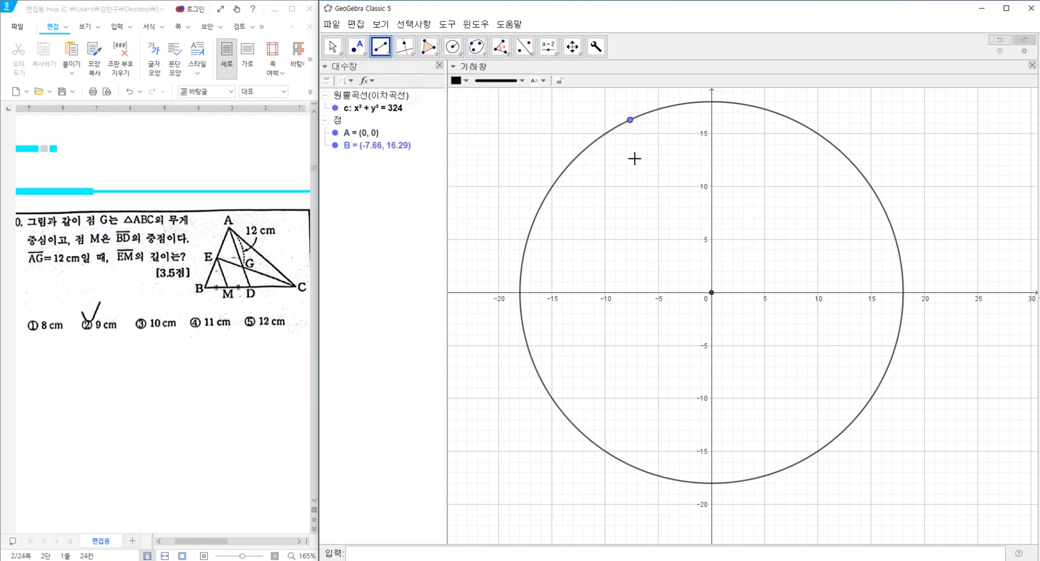
left_click(630, 121)
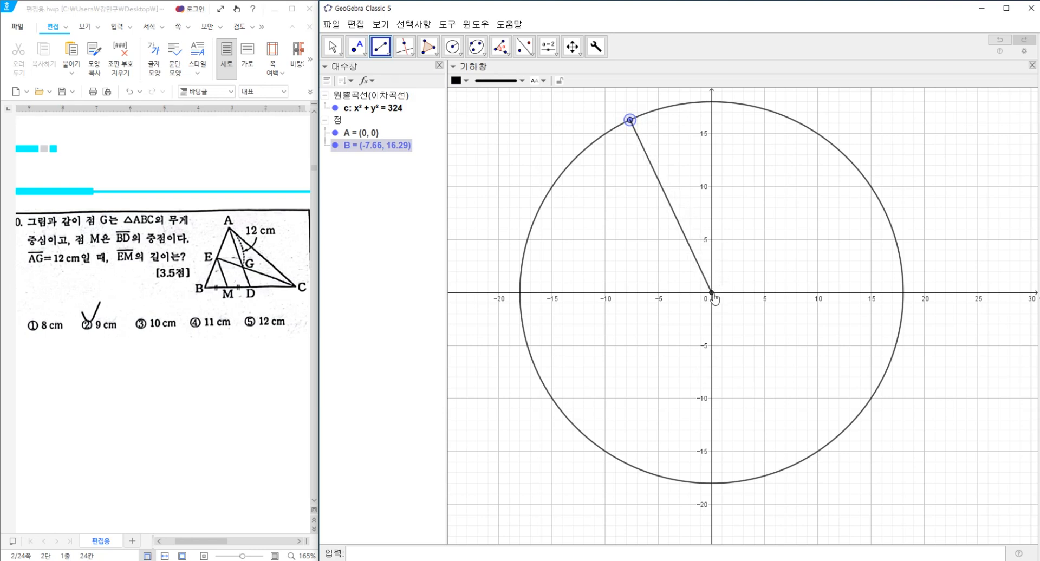
left_click(712, 293)
left_click(333, 47)
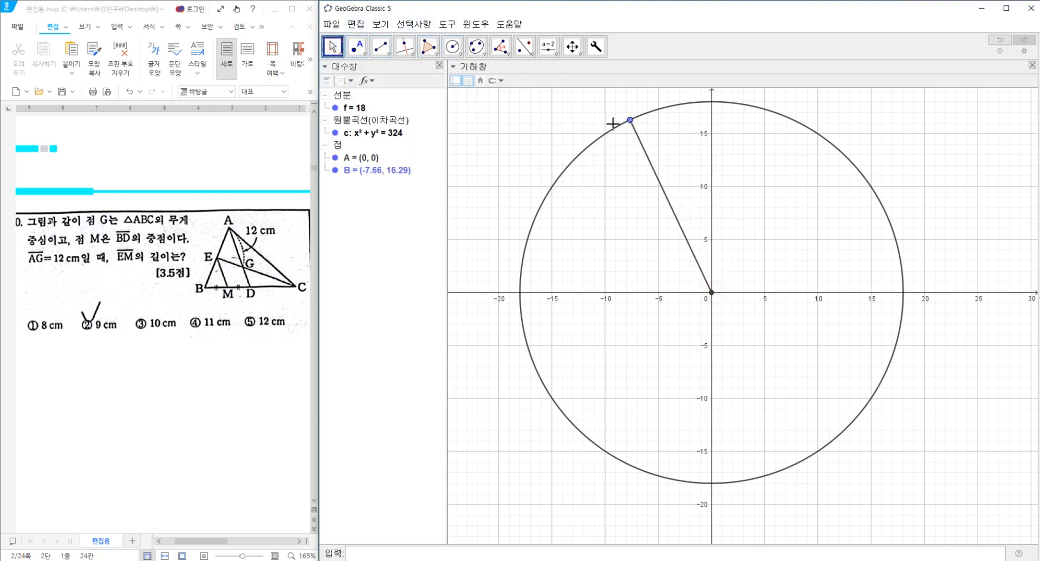
mouse_move(631, 125)
left_mouse_down()
mouse_move(780, 172)
mouse_move(639, 104)
mouse_move(722, 104)
mouse_move(678, 132)
mouse_move(623, 136)
mouse_move(637, 131)
left_mouse_up()
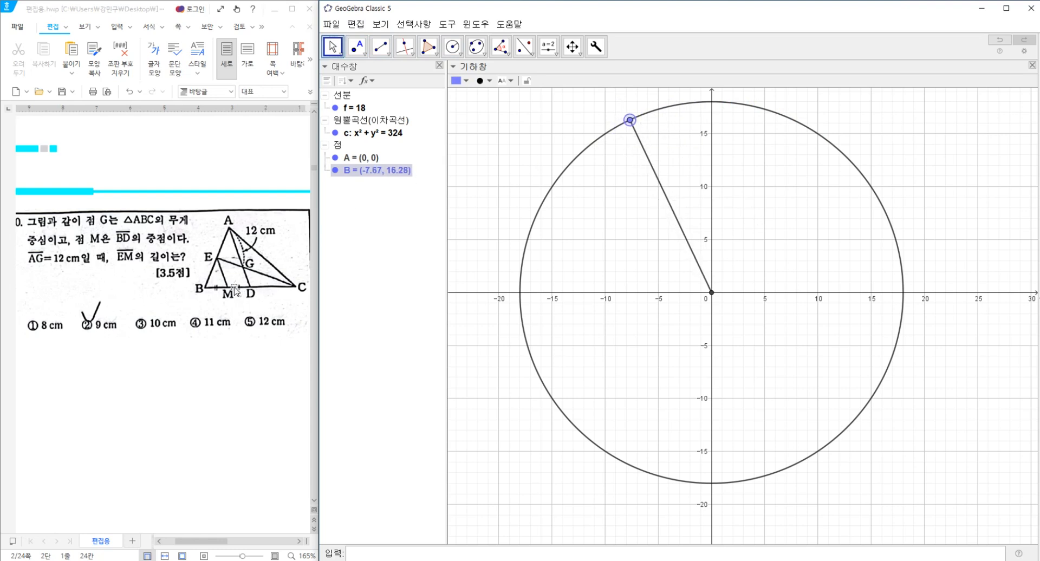
right_click(535, 231)
left_click(553, 259)
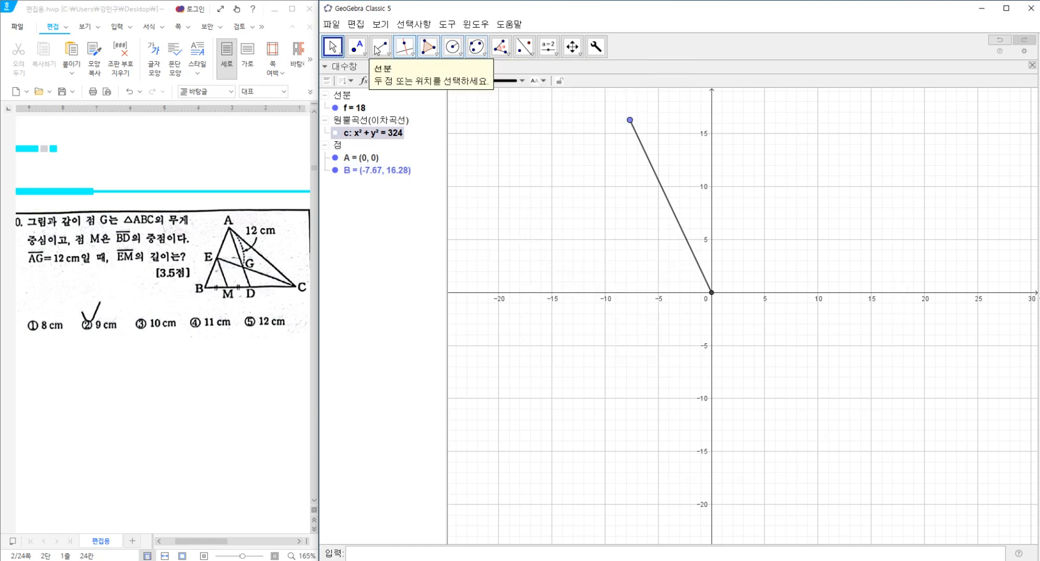
Step: Place a point on the x-axis at about (-13.7, 0) and reflect it through the origin
left_click(356, 46)
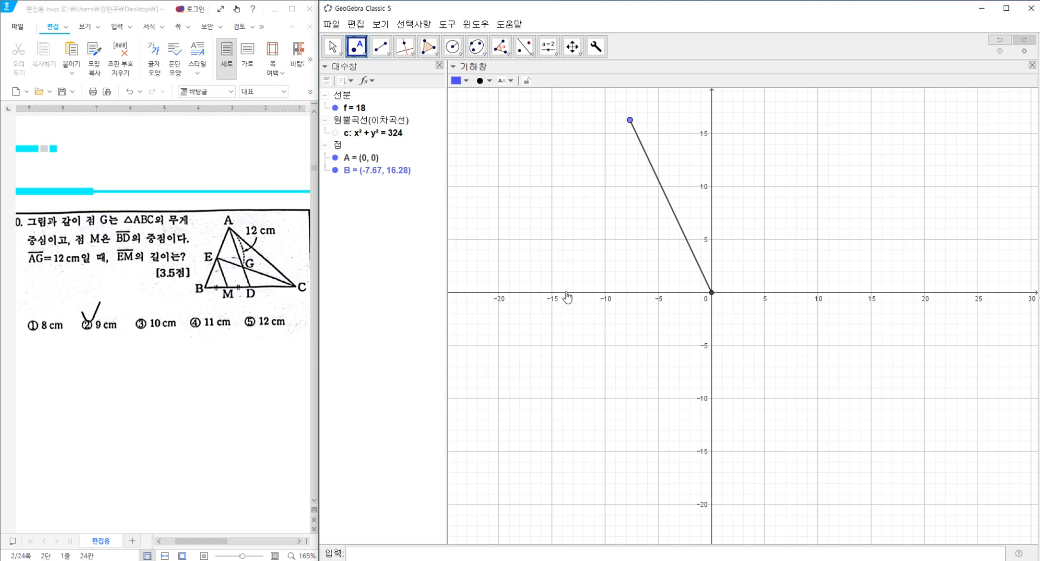
left_click(567, 293)
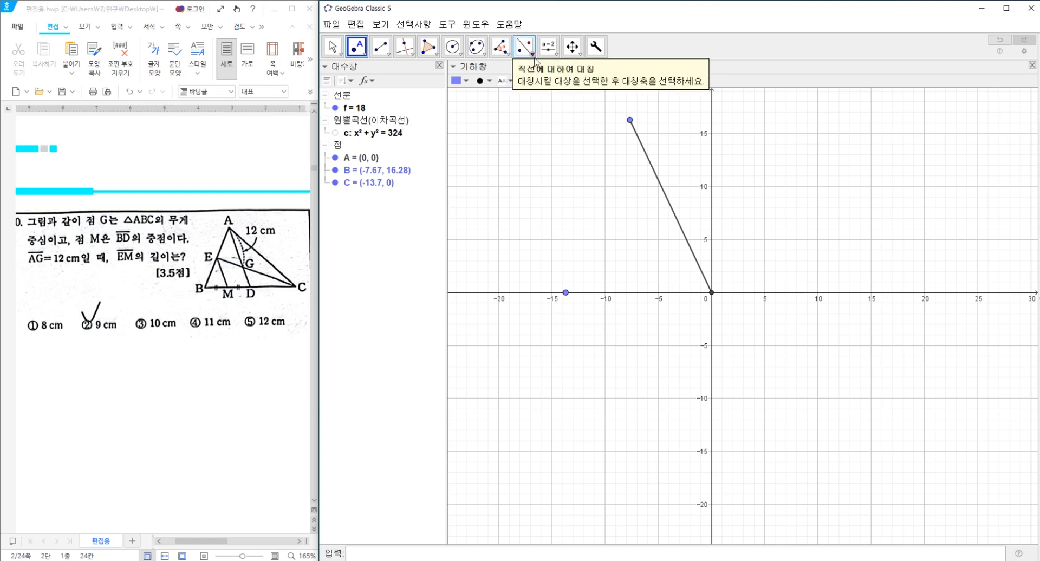
left_click(524, 47)
left_click(550, 98)
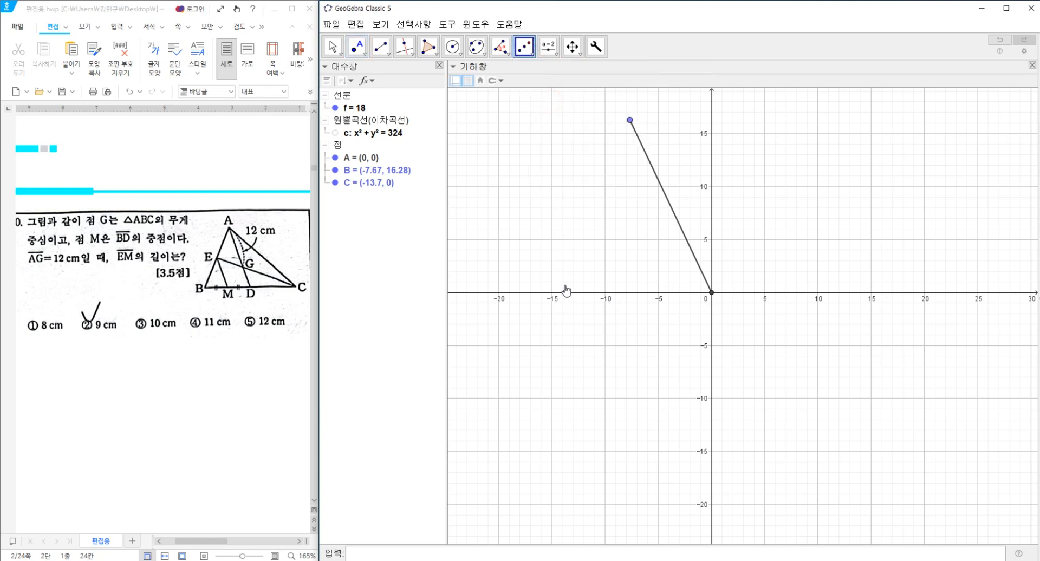
left_click(566, 293)
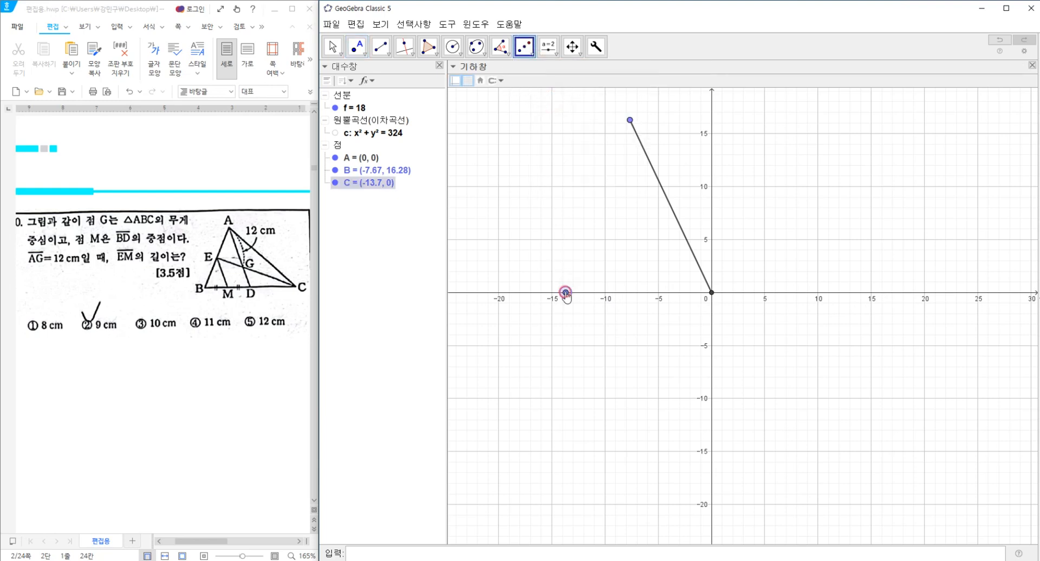
left_click(711, 293)
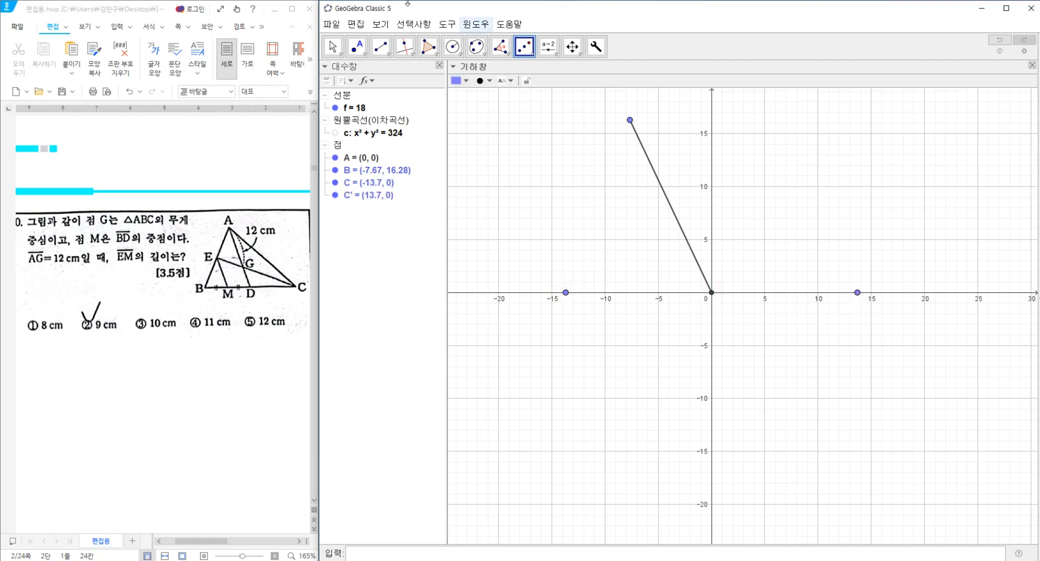
Step: Draw segments from the apex to both outer base points and from the origin to the base point on the positive x-axis
left_click(379, 45)
left_click(630, 120)
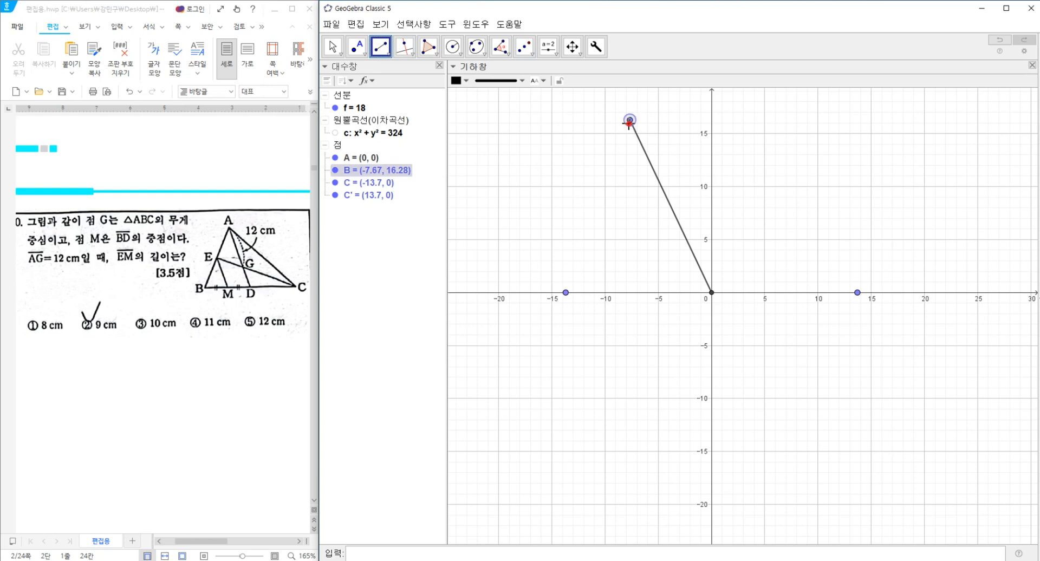
left_click(566, 293)
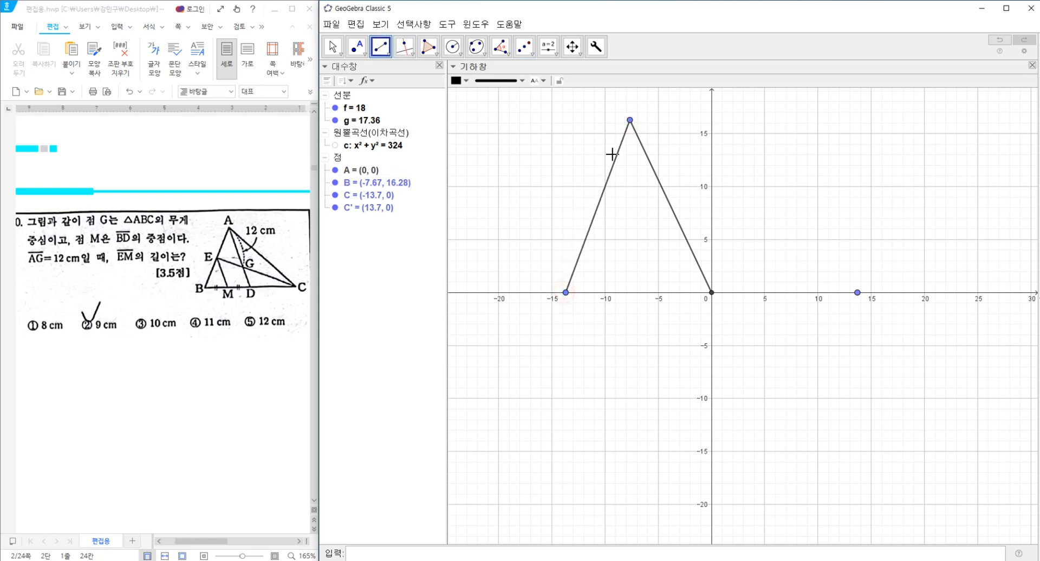
left_click(630, 120)
left_click(857, 293)
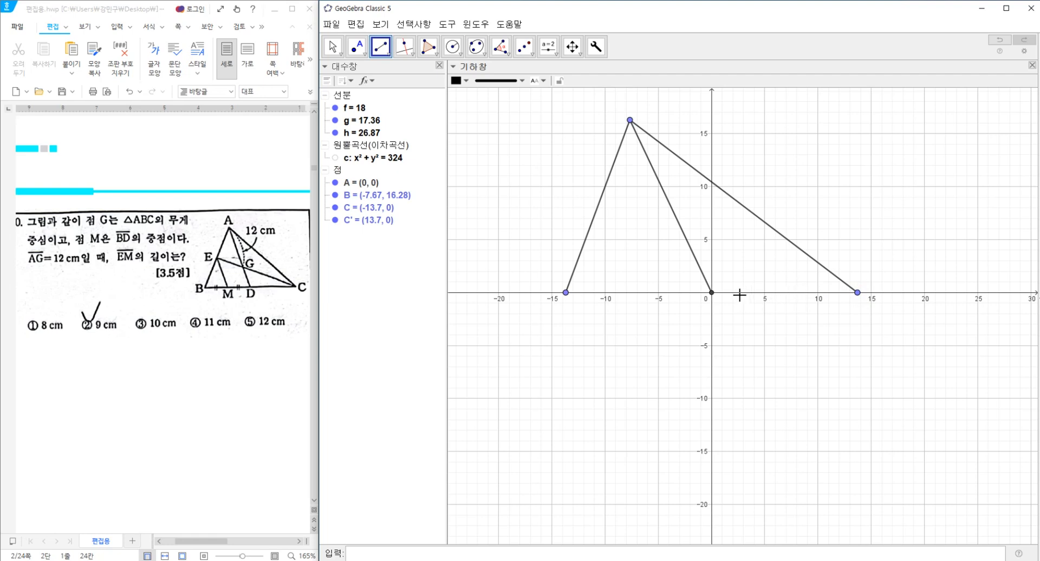
left_click(713, 293)
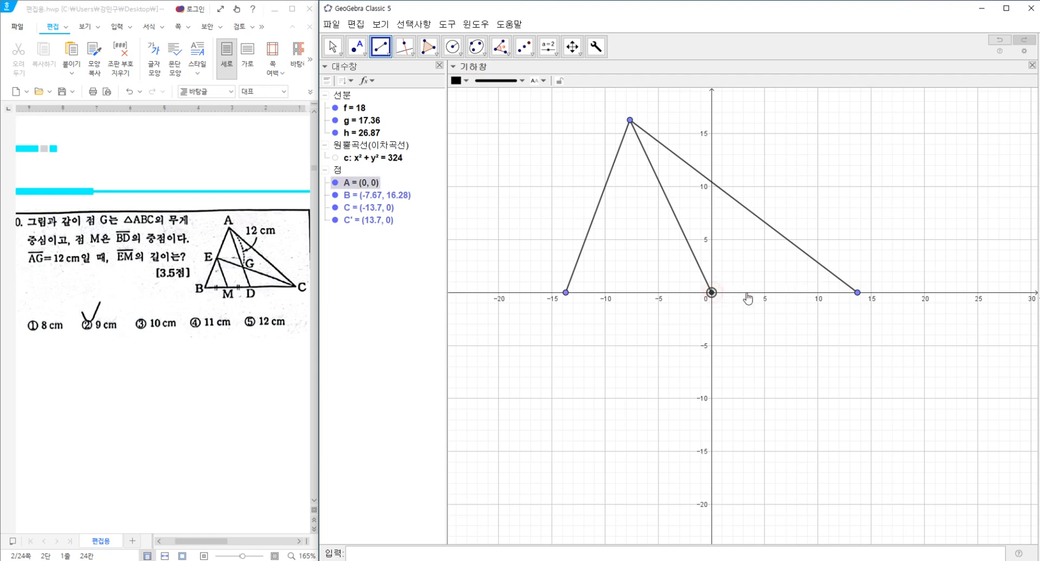
left_click(857, 293)
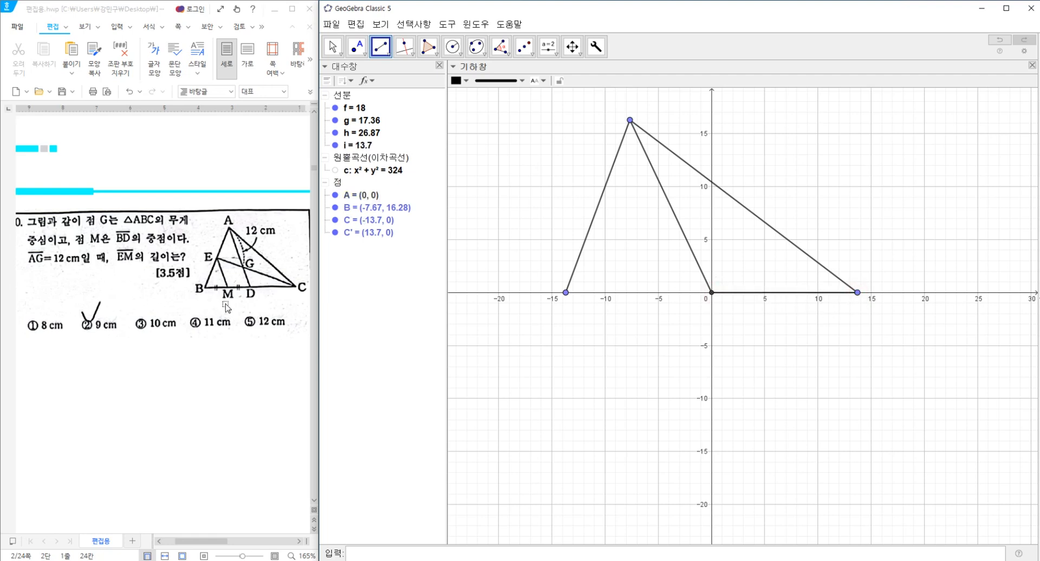
Step: Create the midpoint between the base point on the negative x-axis and the origin
left_click(356, 47)
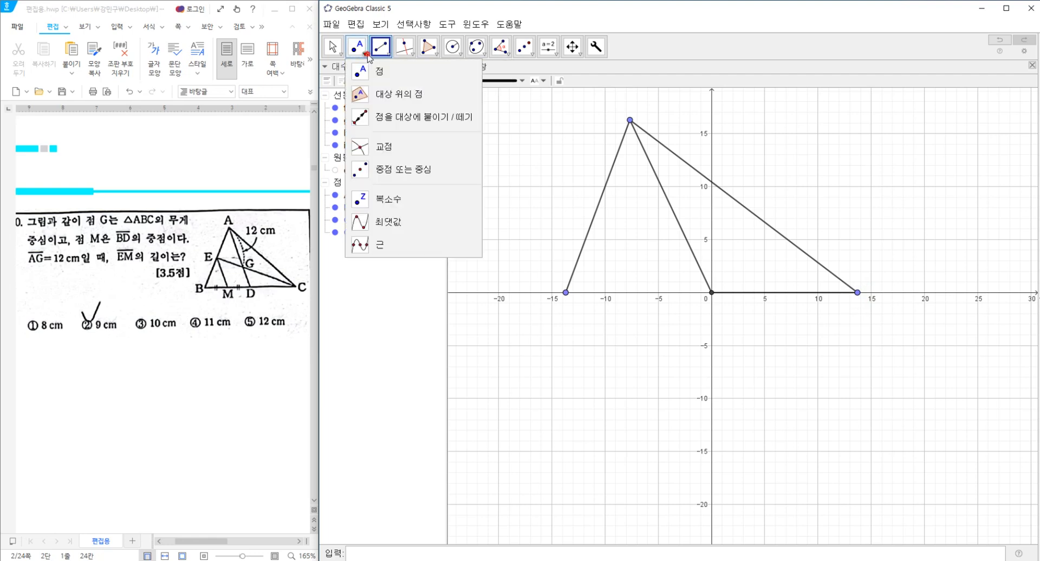
left_click(390, 167)
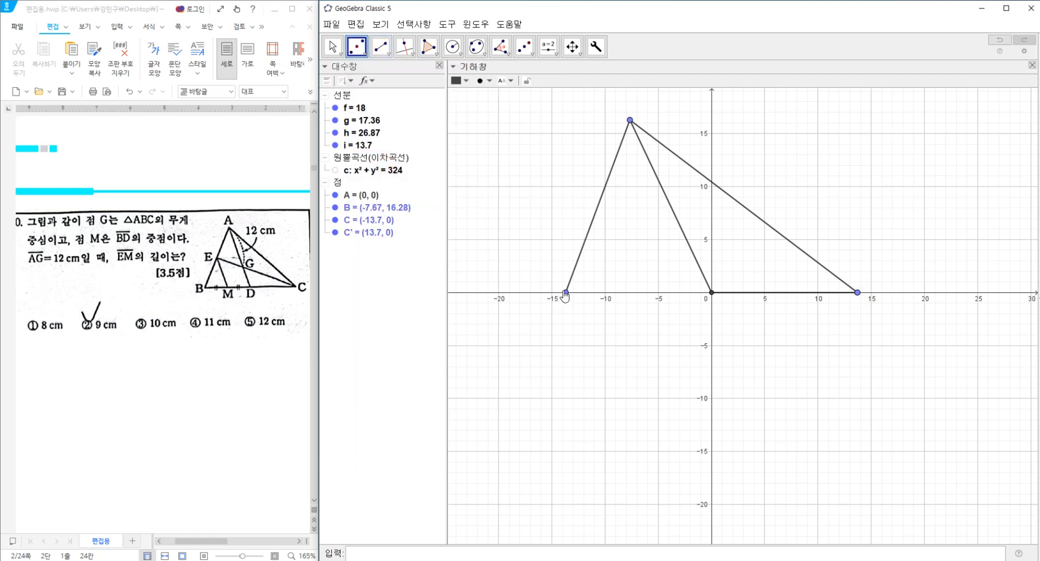
left_click(566, 293)
left_click(712, 293)
Step: Draw the left half of the base as two segments meeting at its midpoint
left_click(381, 46)
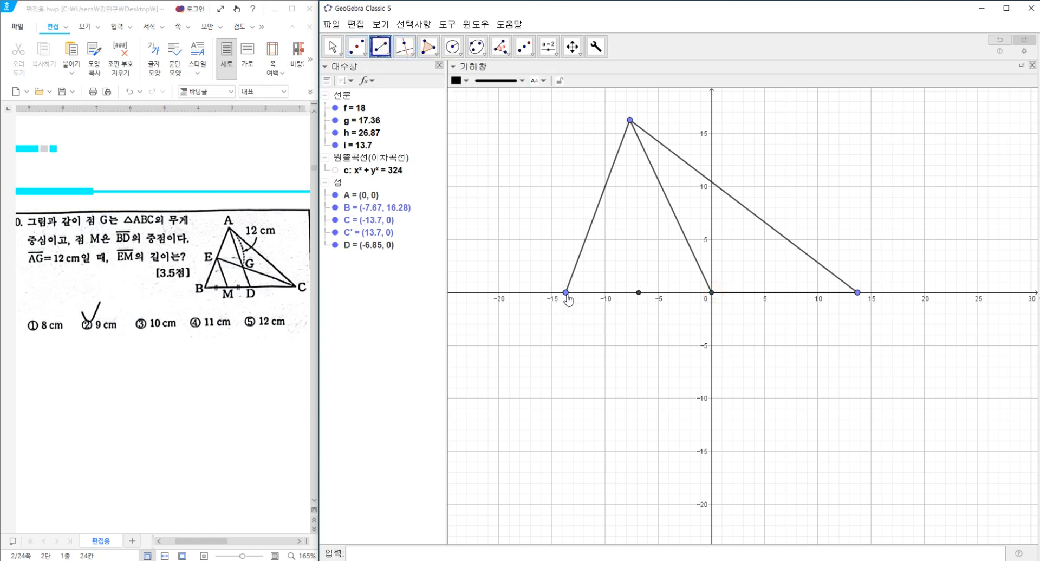
left_click(565, 293)
left_click(639, 293)
left_click(639, 293)
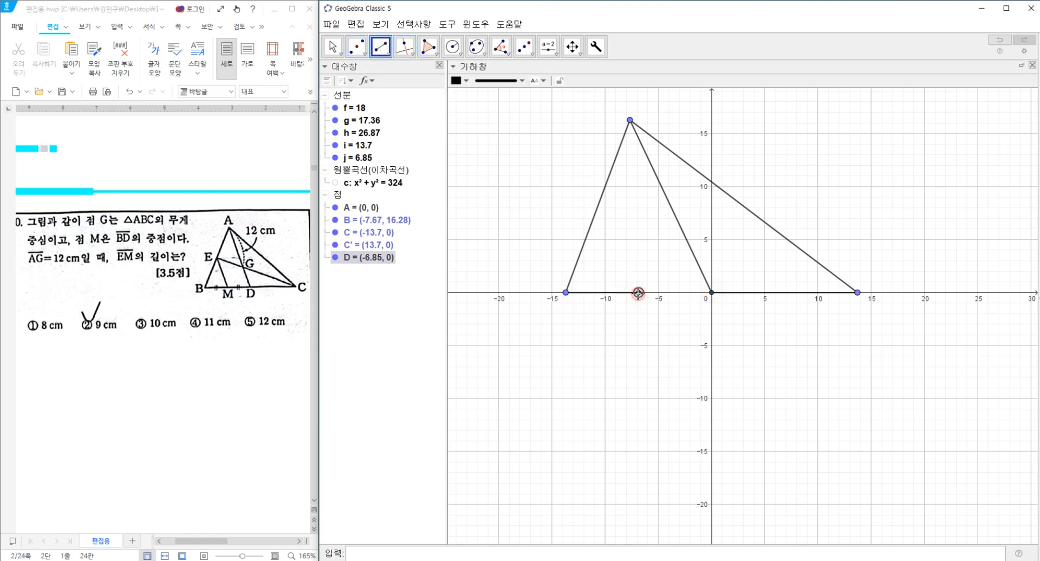
left_click(712, 292)
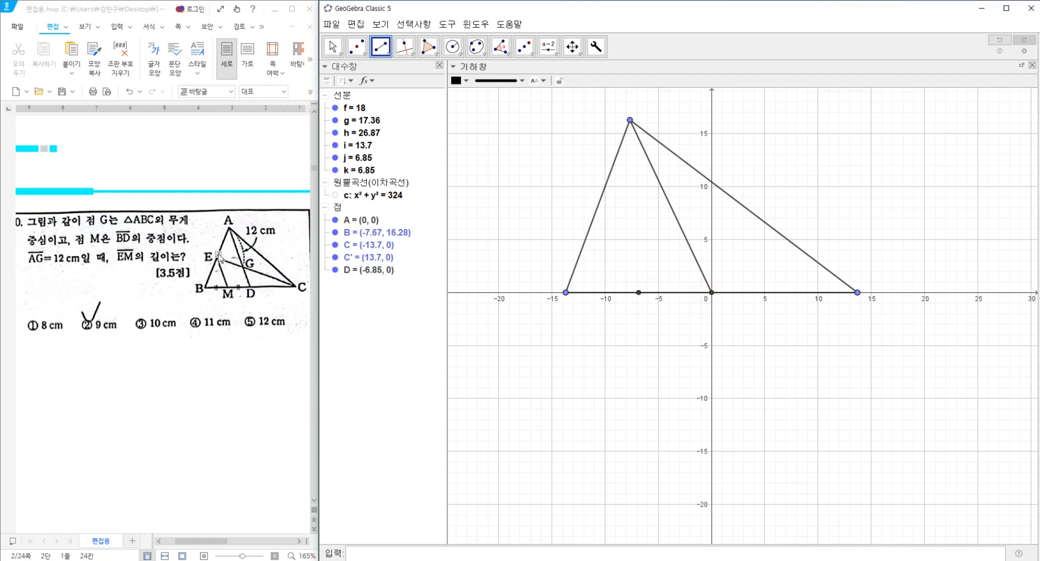
Step: Create the midpoint of the triangle's left side, between the apex and the left base vertex
left_click(357, 47)
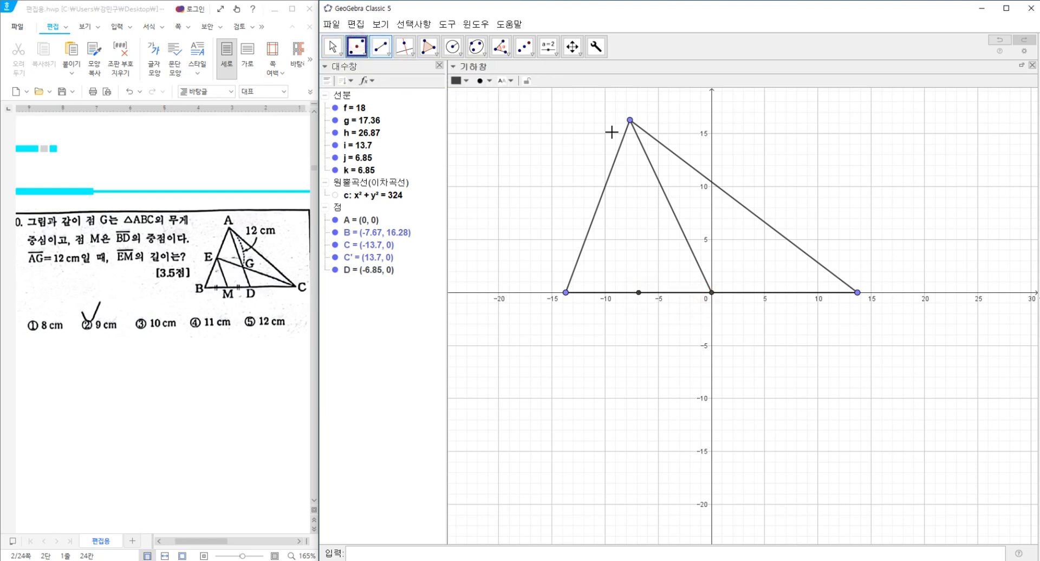
left_click(629, 120)
left_click(566, 292)
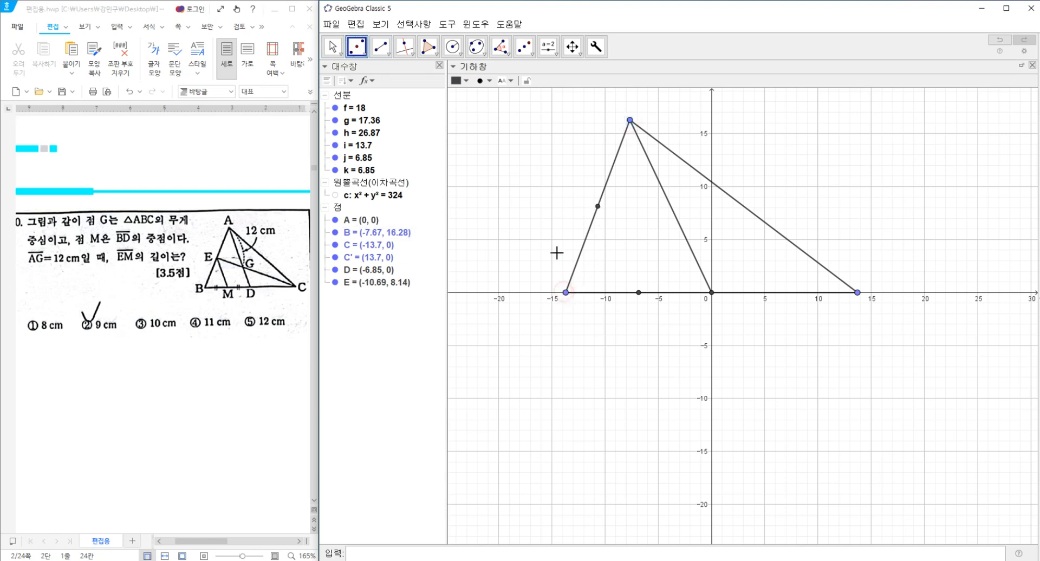
Step: Draw segments from the left side's midpoint to the right base vertex and to the midpoint on the base's left half
left_click(386, 48)
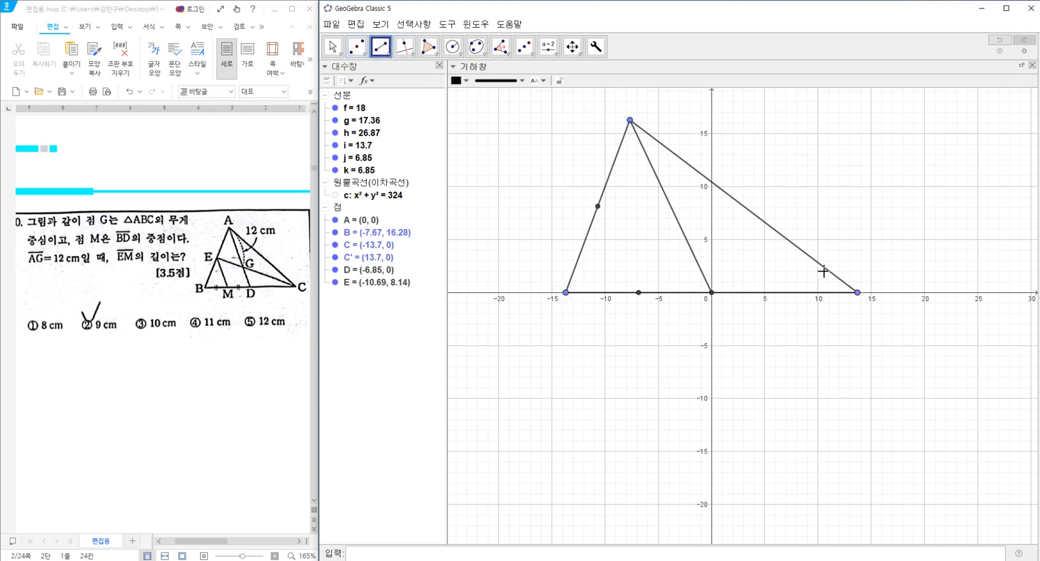
left_click(858, 293)
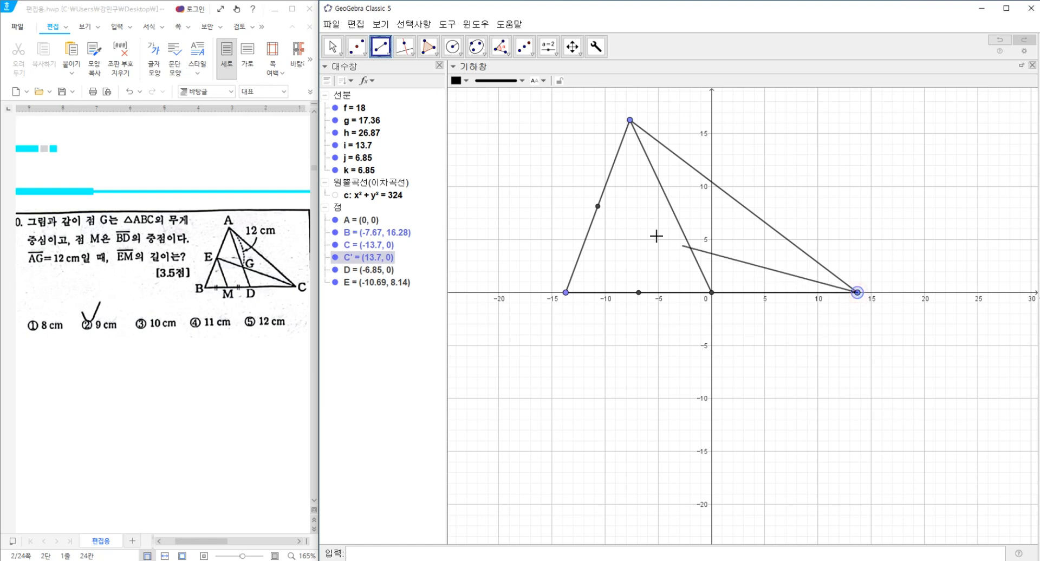
left_click(597, 206)
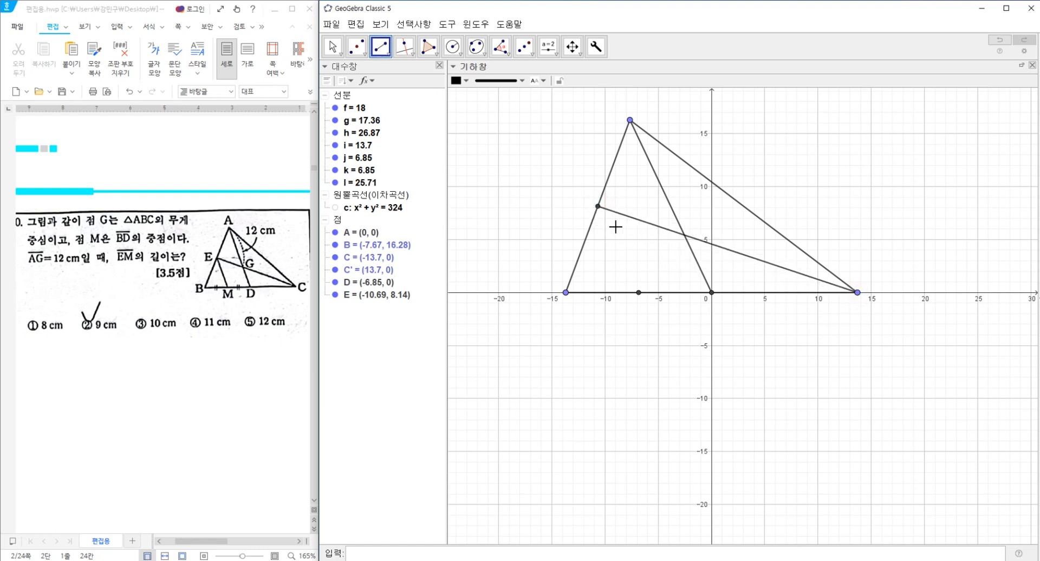
left_click(598, 207)
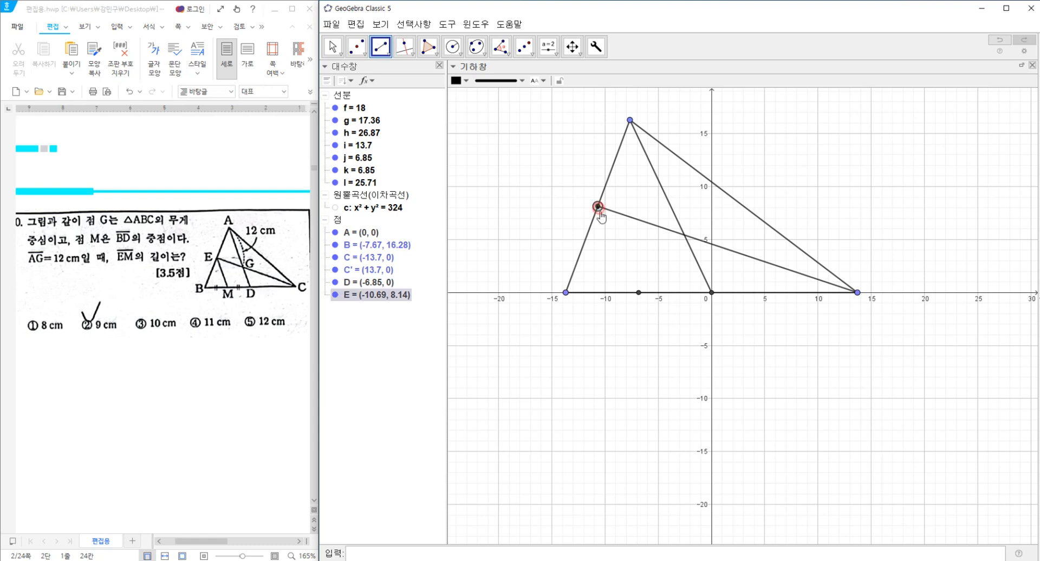
left_click(639, 292)
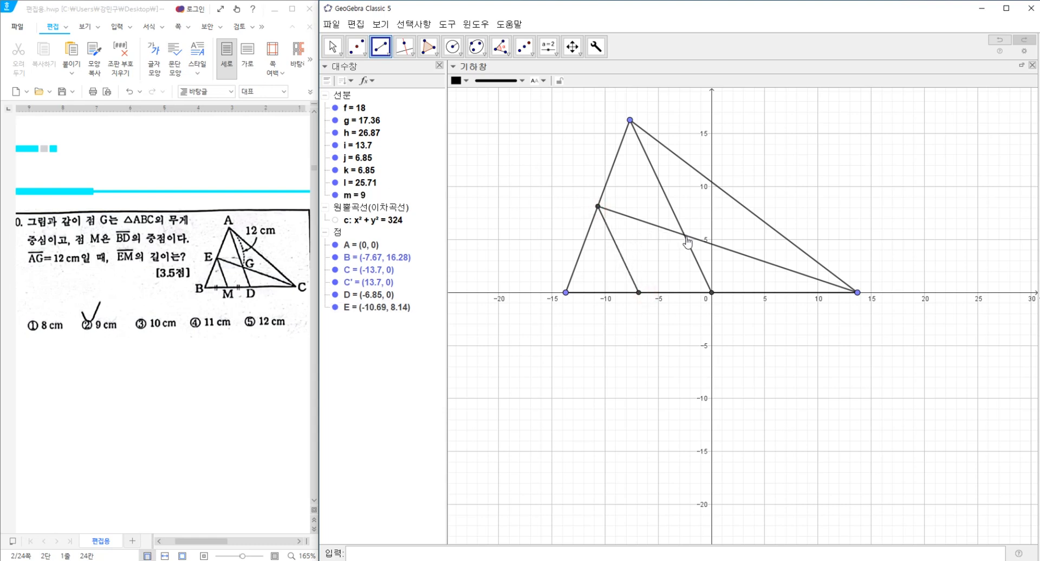
Step: Create the intersection point of the two medians inside the triangle as its centroid
left_click(357, 47)
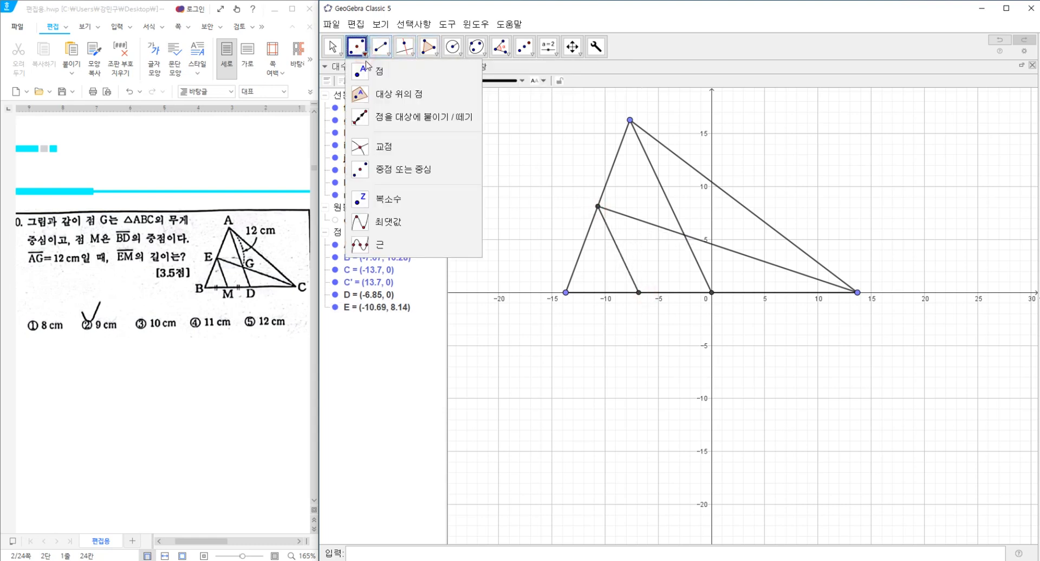
left_click(402, 150)
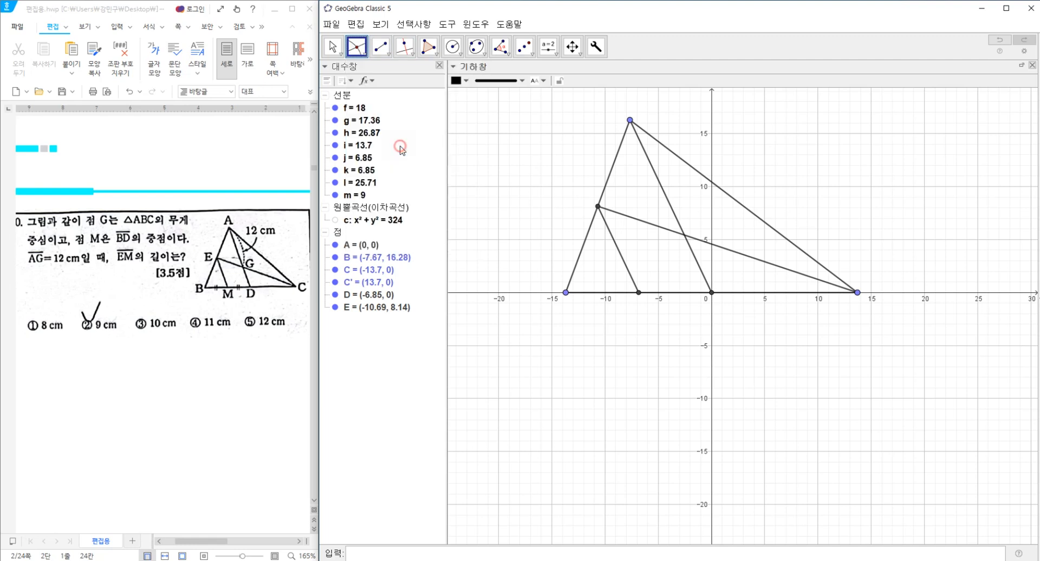
left_click(684, 237)
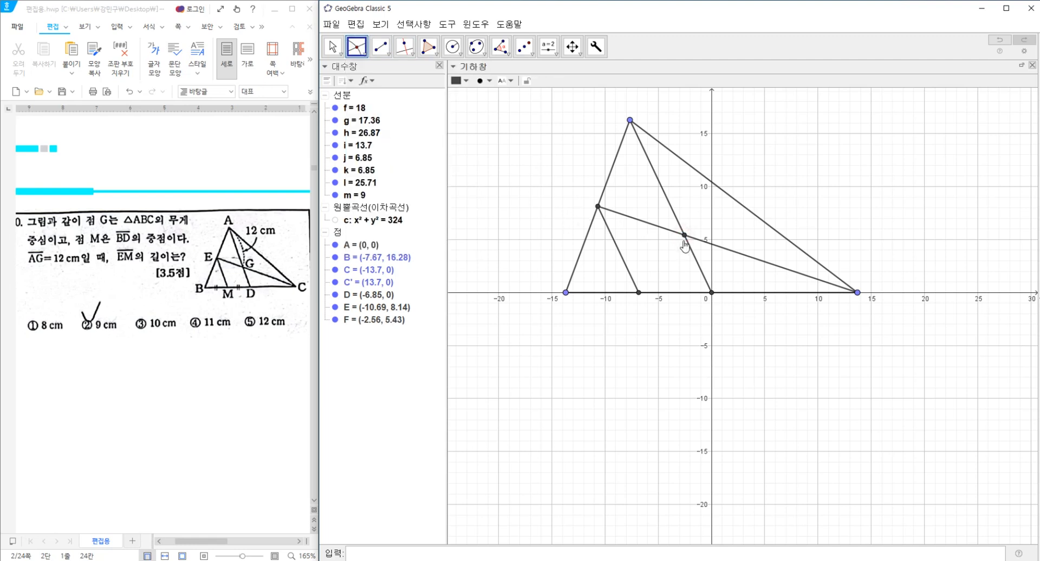
key("Escape")
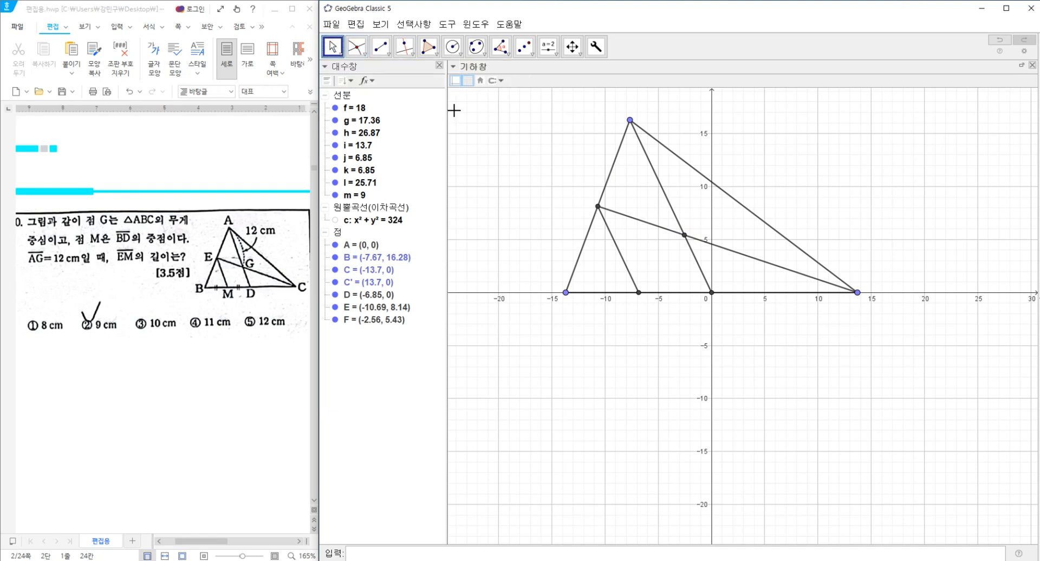
Step: Temporarily show the circle x² + y² = 324 and move the triangle's apex along it to about (-4.3, 17.48), leaving the circle hidden
left_click(630, 121)
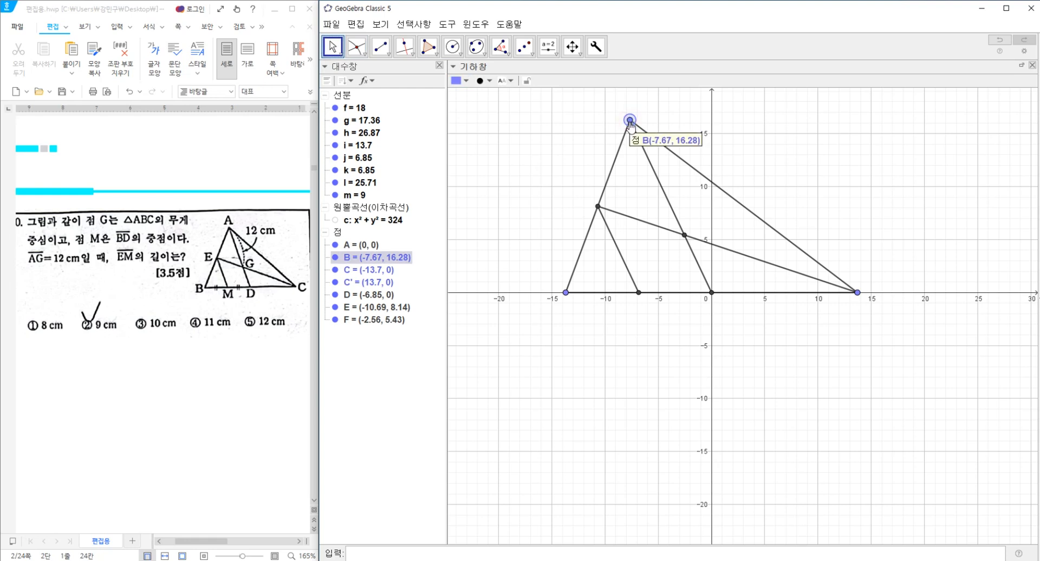
left_click(334, 221)
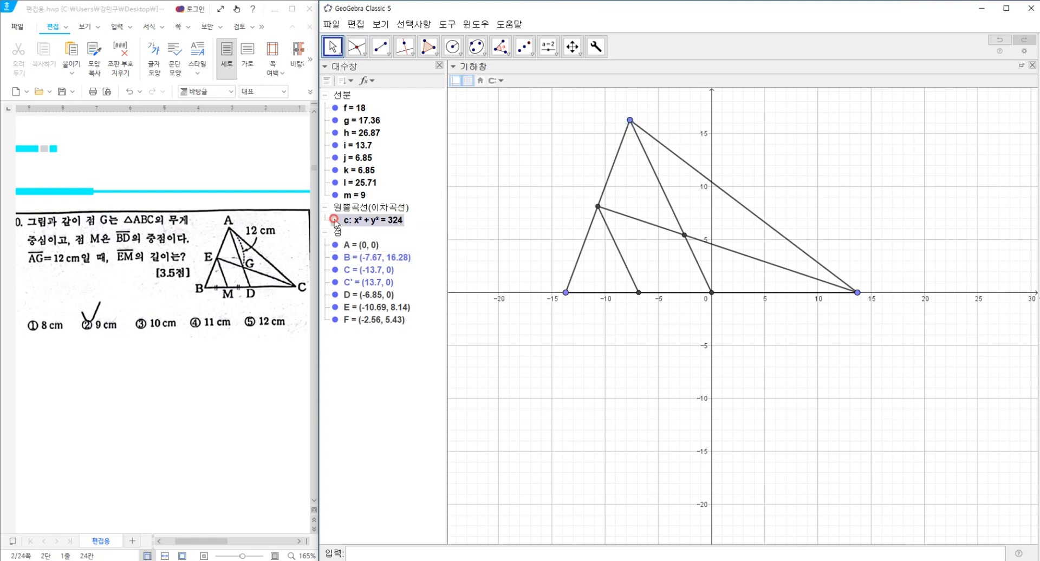
left_click(335, 222)
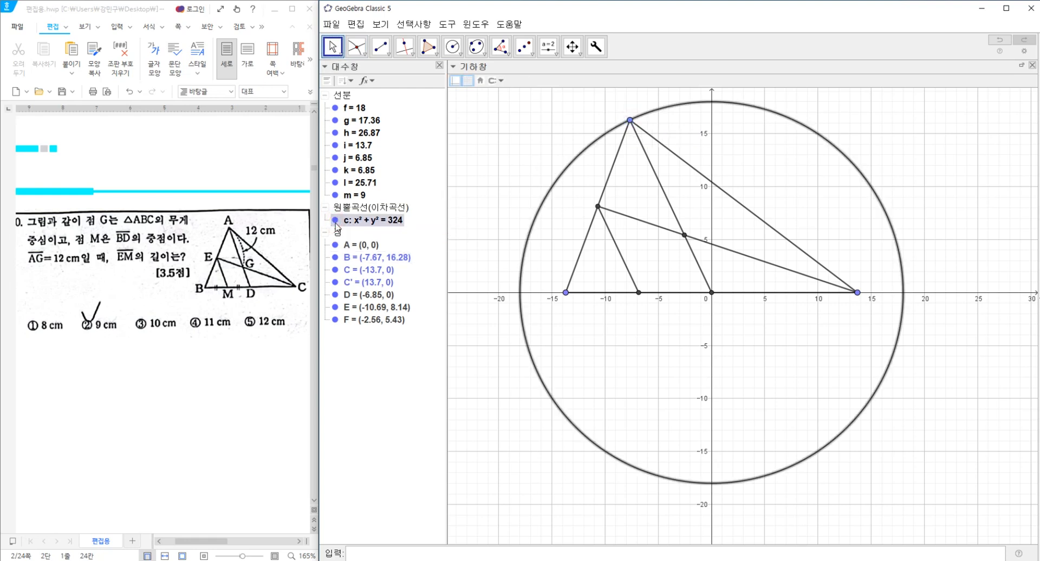
left_click_drag(632, 126, 888, 356)
left_click_drag(832, 295, 660, 150)
left_click(336, 220)
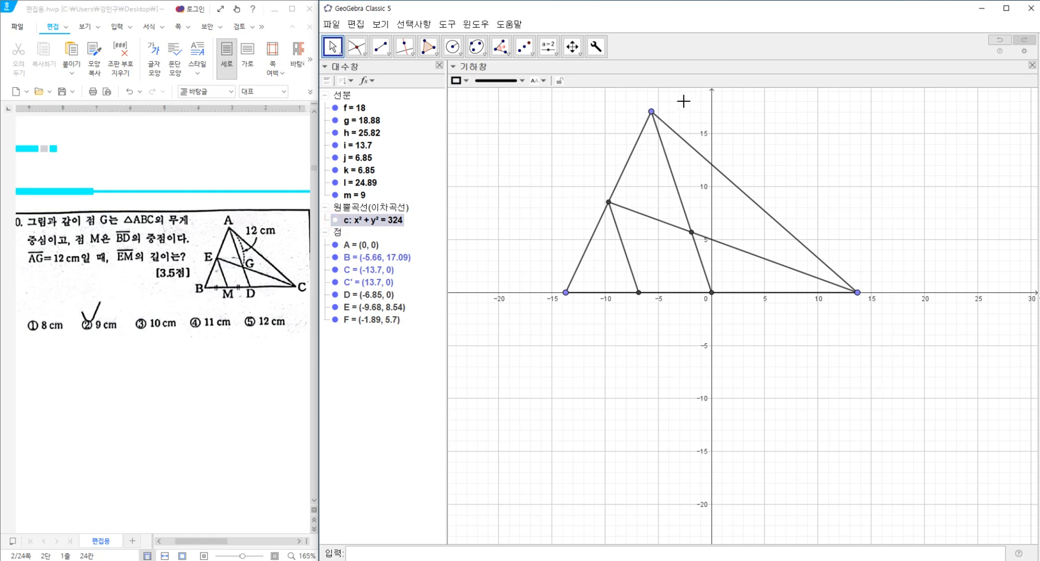
left_click_drag(653, 116, 672, 133)
left_click(332, 47)
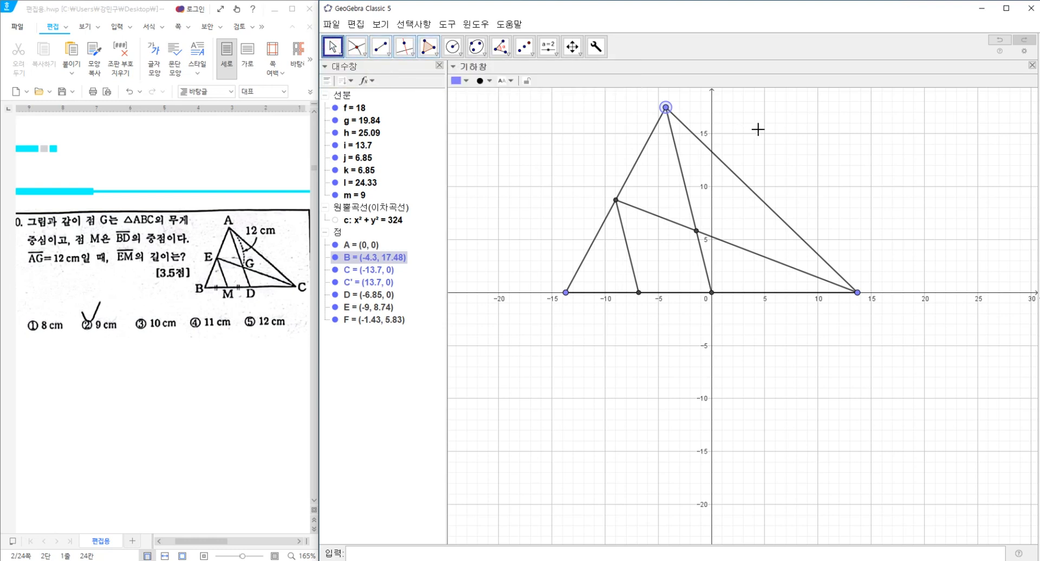
Step: Draw a three-point arc from the apex to the centroid, bulging through a point at about (-0.72, 11.51)
left_click_drag(826, 148, 808, 235)
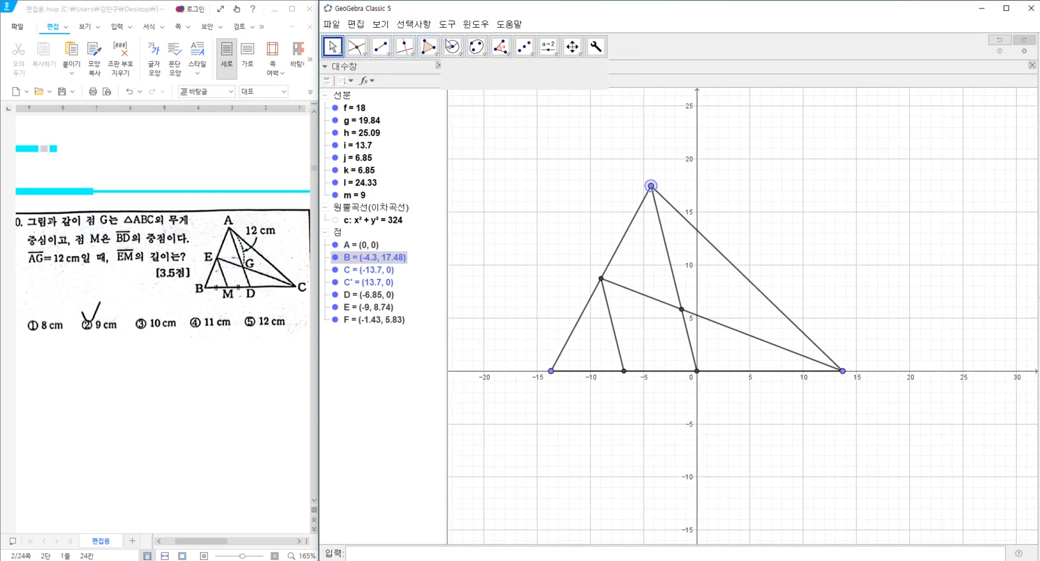
left_click(460, 55)
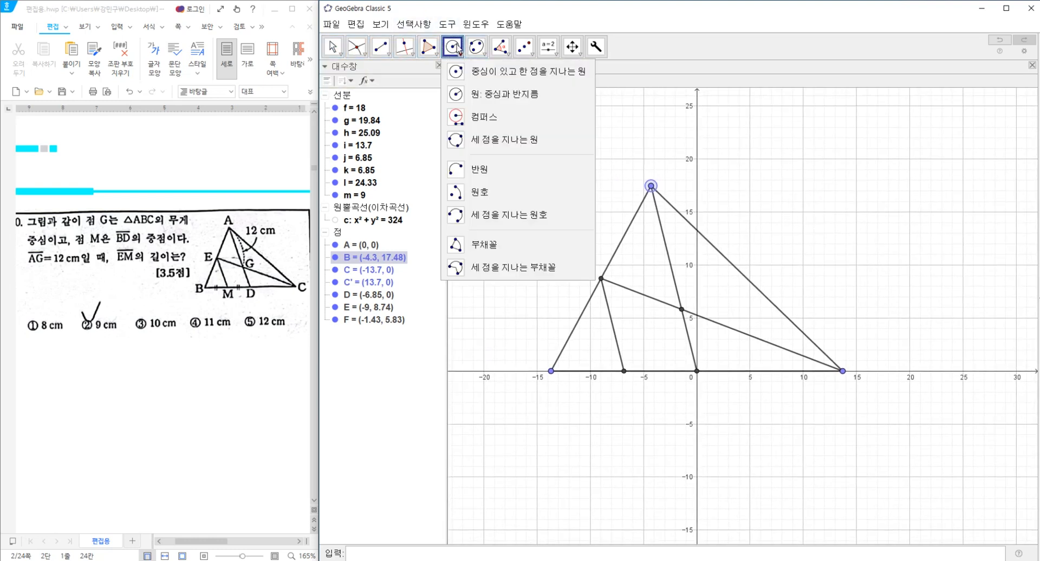
left_click(486, 192)
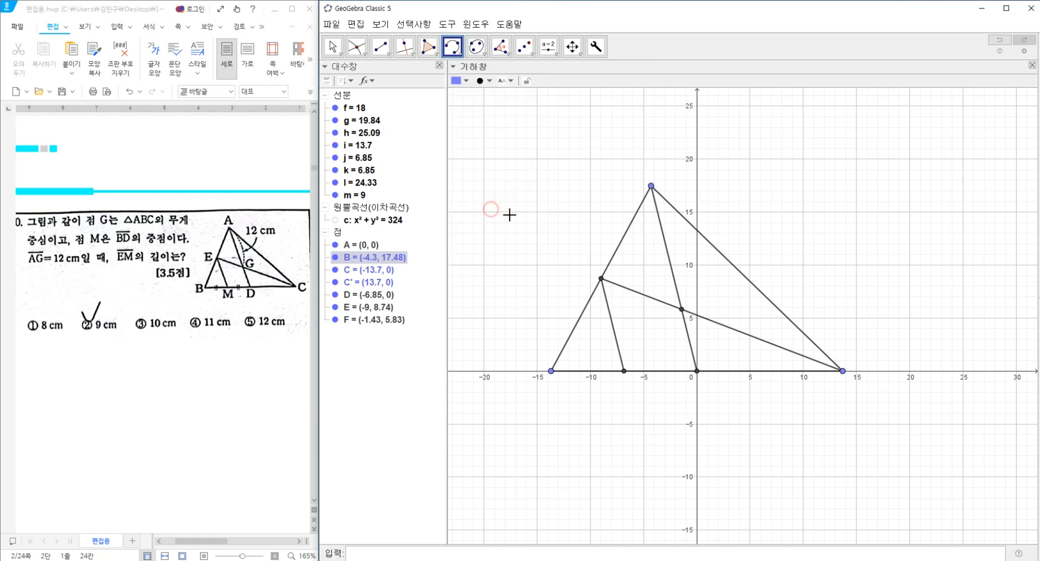
left_click(652, 187)
left_click(688, 249)
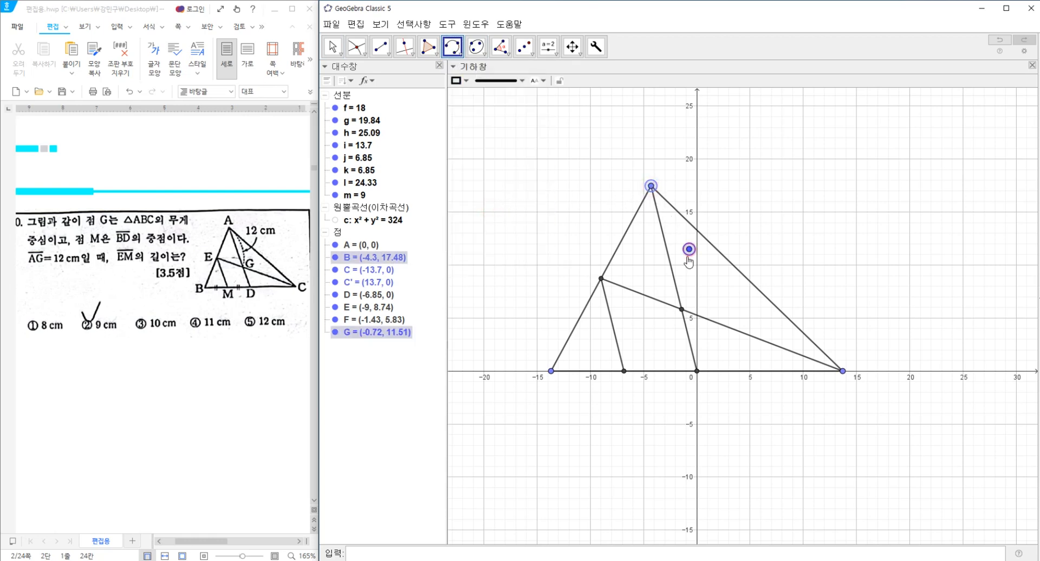
left_click(682, 310)
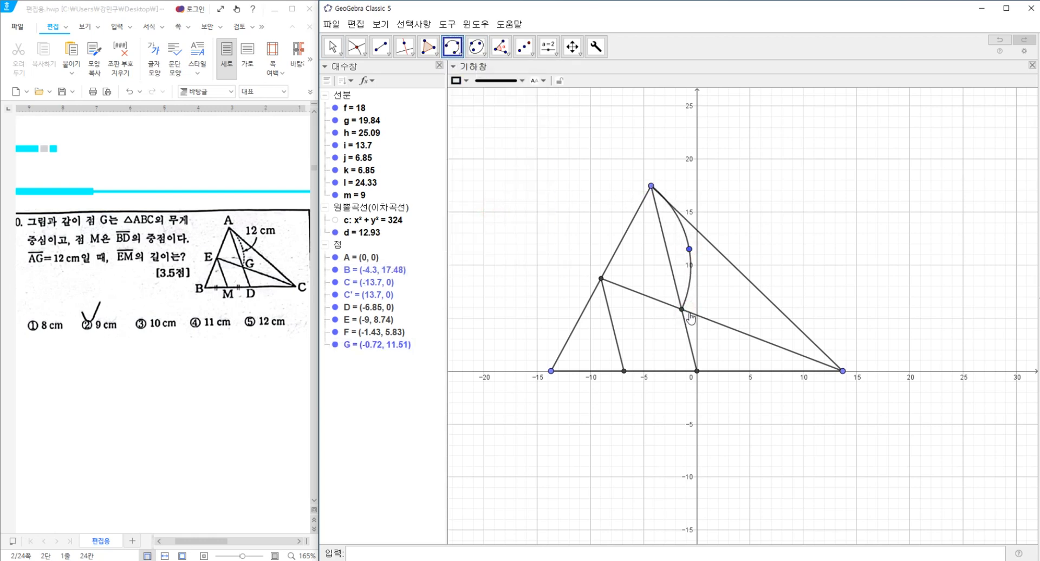
Step: Widen the triangle's base by moving its left vertex to (-15, 0)
key("Escape")
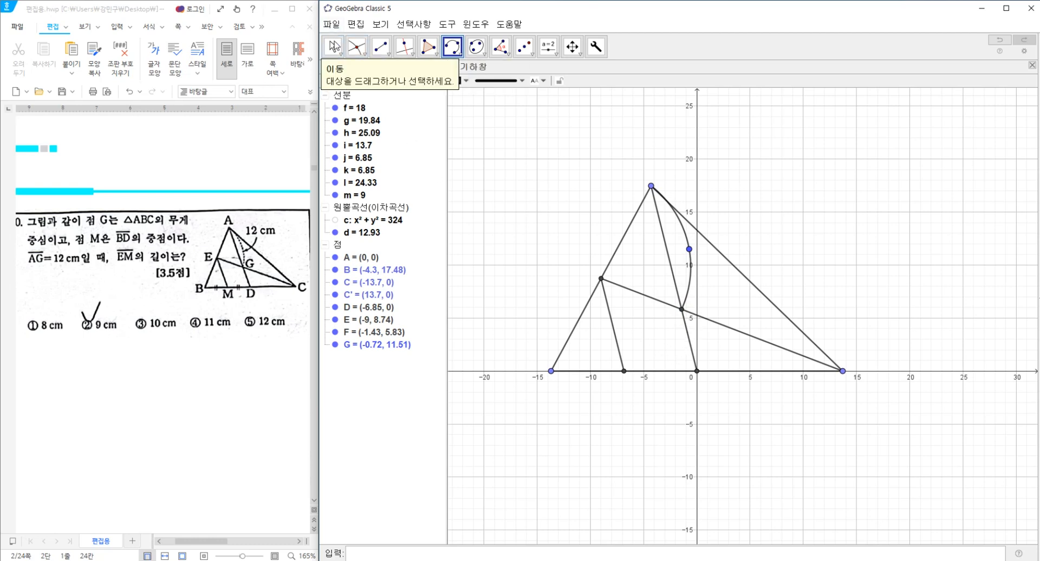
mouse_move(548, 381)
left_mouse_down()
mouse_move(515, 382)
mouse_move(598, 390)
mouse_move(503, 374)
mouse_move(539, 381)
left_mouse_up()
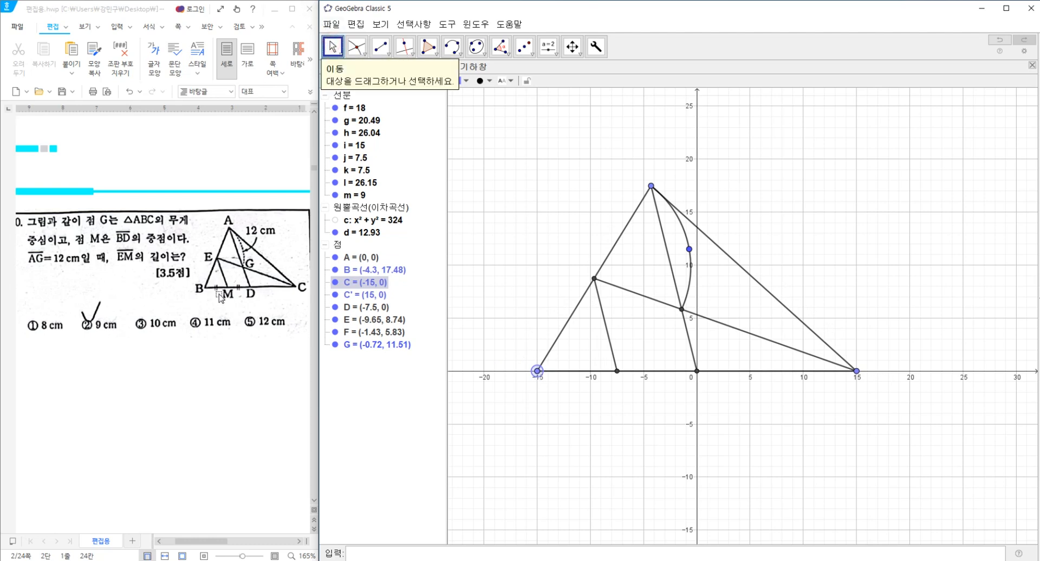
Step: Give both segments of the base's left half 100 line opacity and a double-tick equal-length decoration
left_click(578, 373)
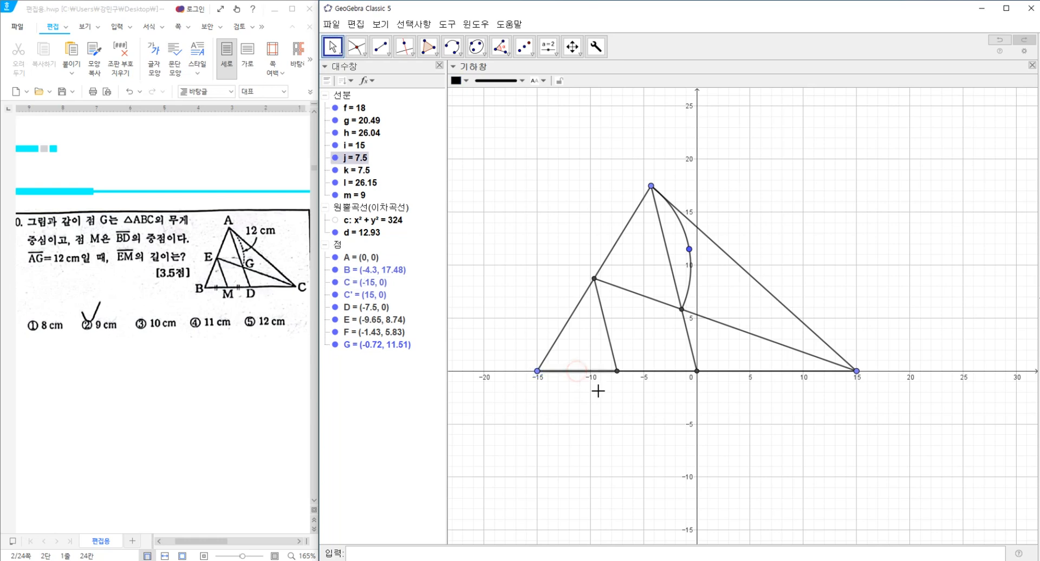
left_click(661, 374, "ctrl")
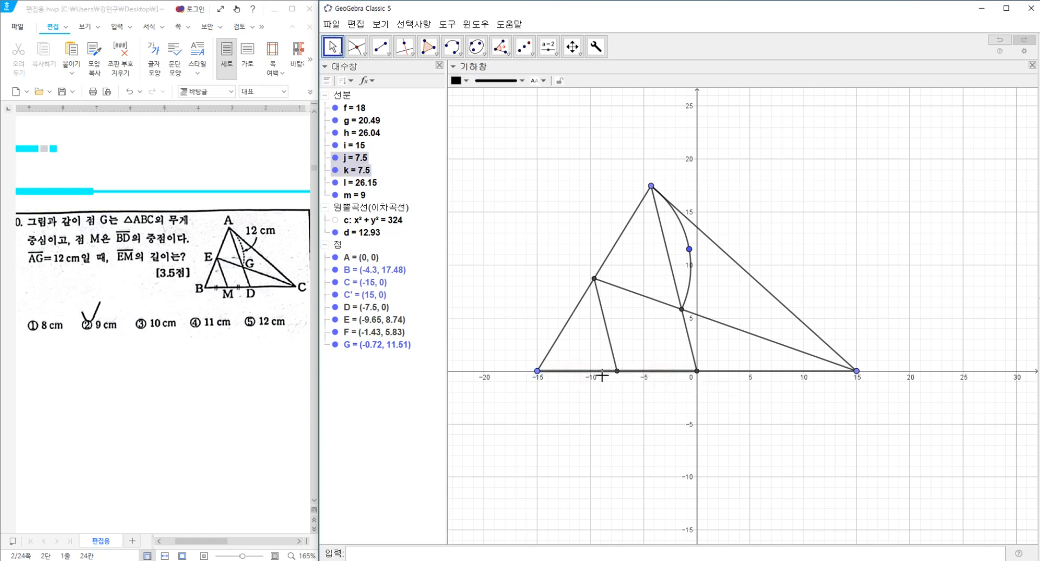
right_click(354, 162)
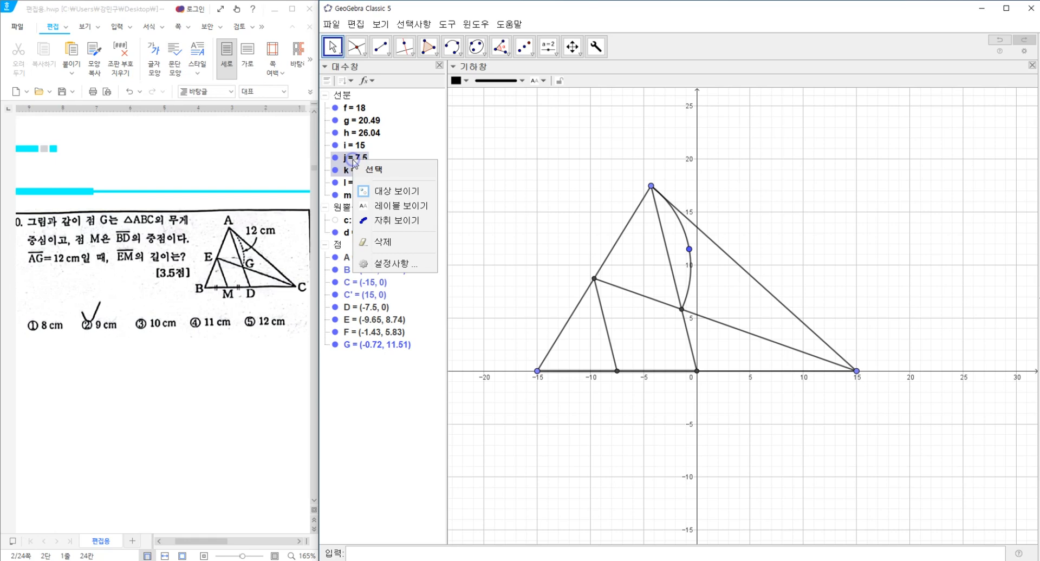
left_click(379, 265)
left_click(955, 106)
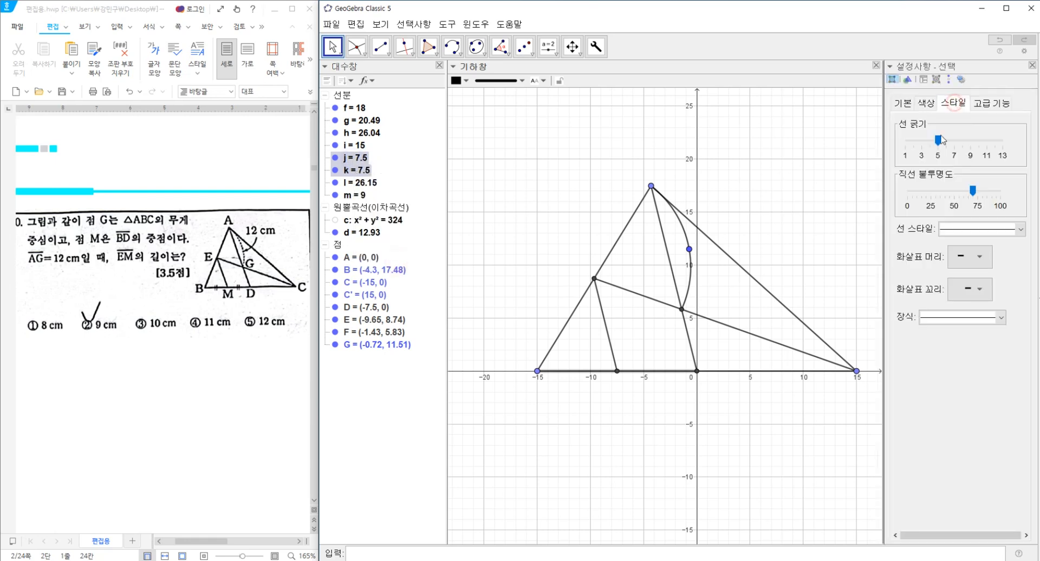
left_click_drag(974, 193, 1001, 192)
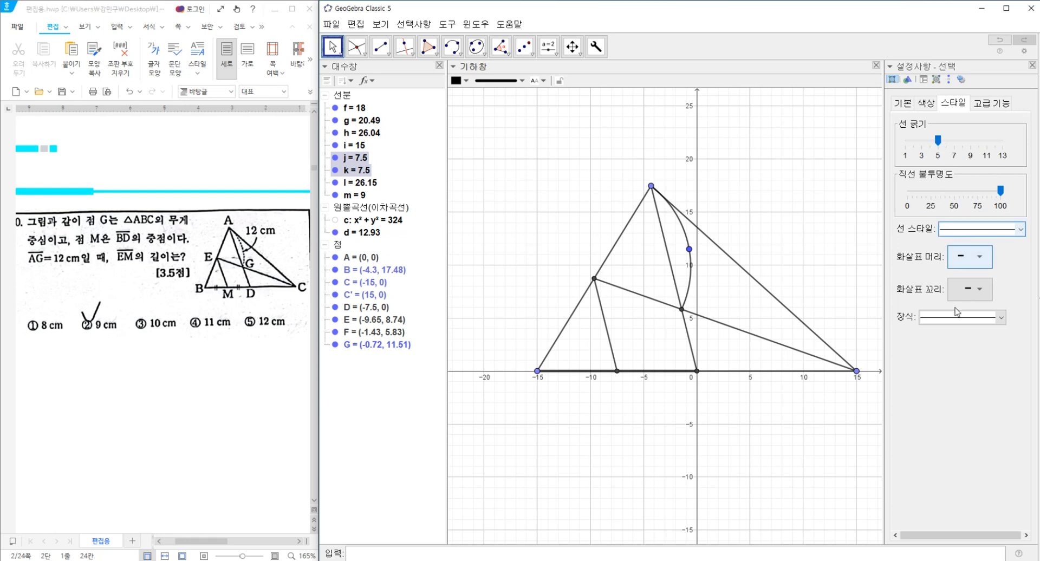
left_click(919, 317)
left_click(959, 358)
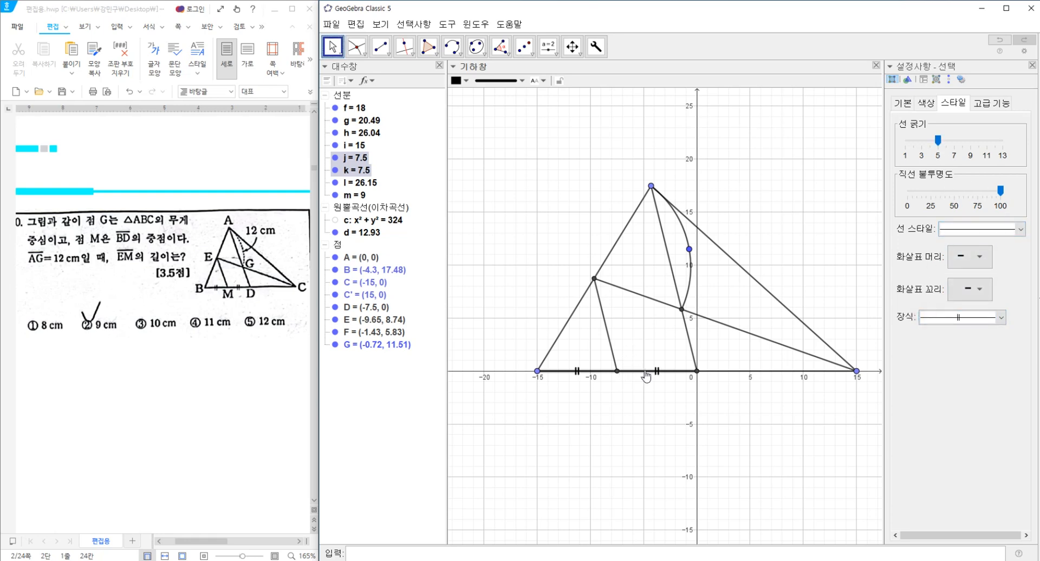
left_click(1033, 65)
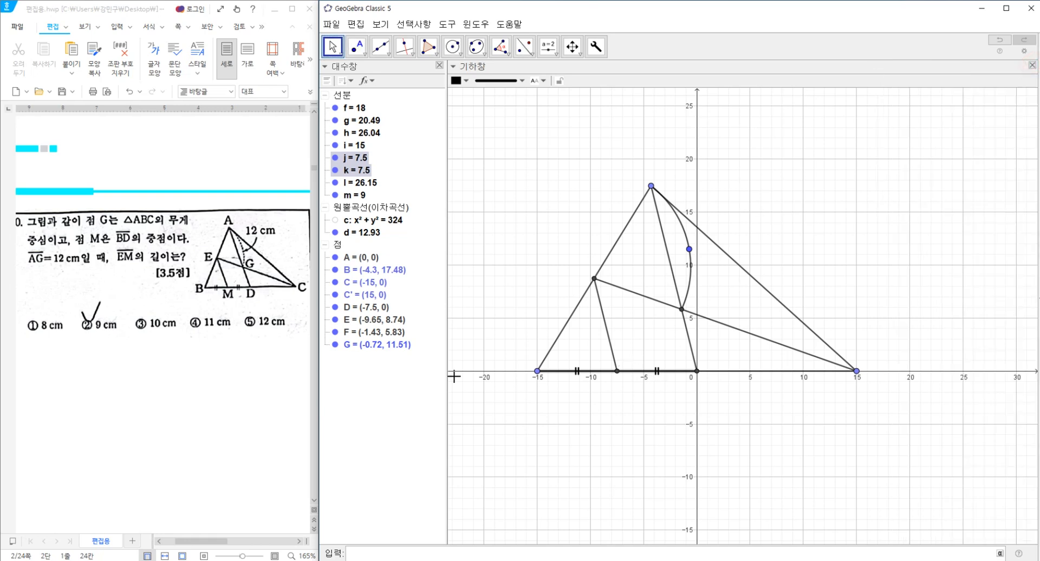
Step: Set the line opacity to 100 for all segments except the two tick-marked base segments
left_click(336, 97)
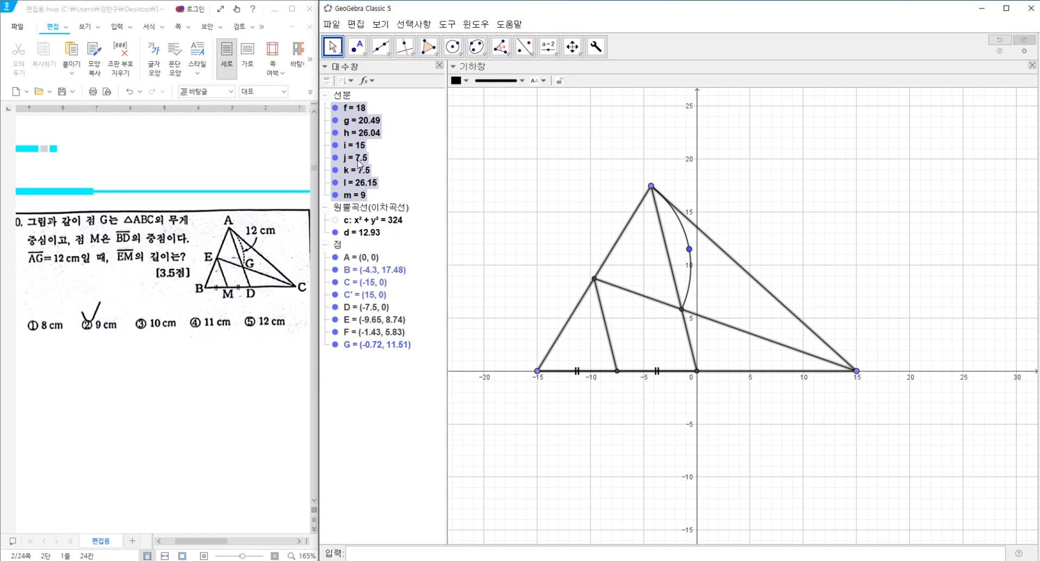
left_click(359, 160, "ctrl")
left_click(362, 171, "ctrl")
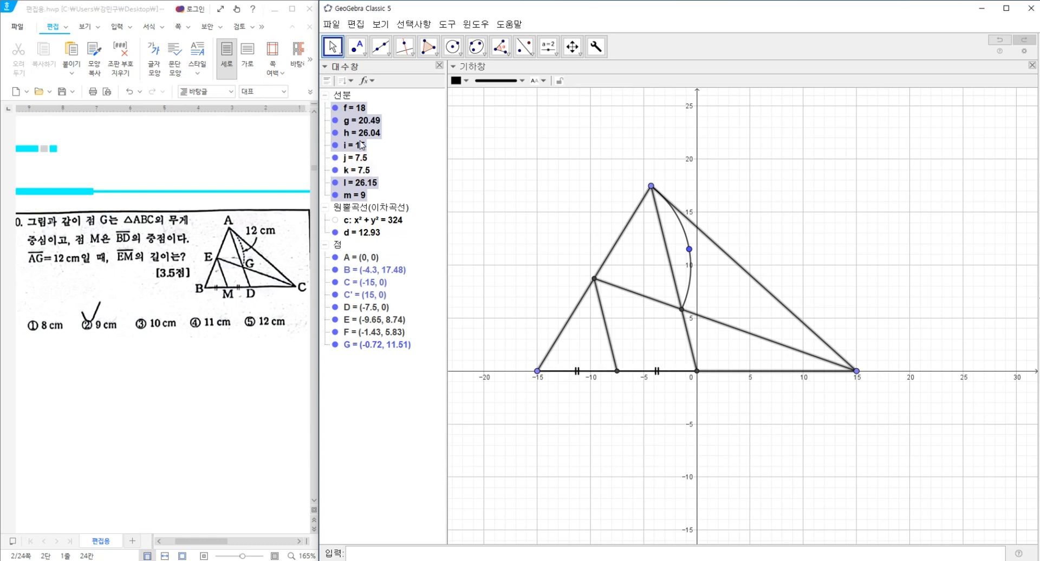
right_click(356, 137)
left_click(417, 246)
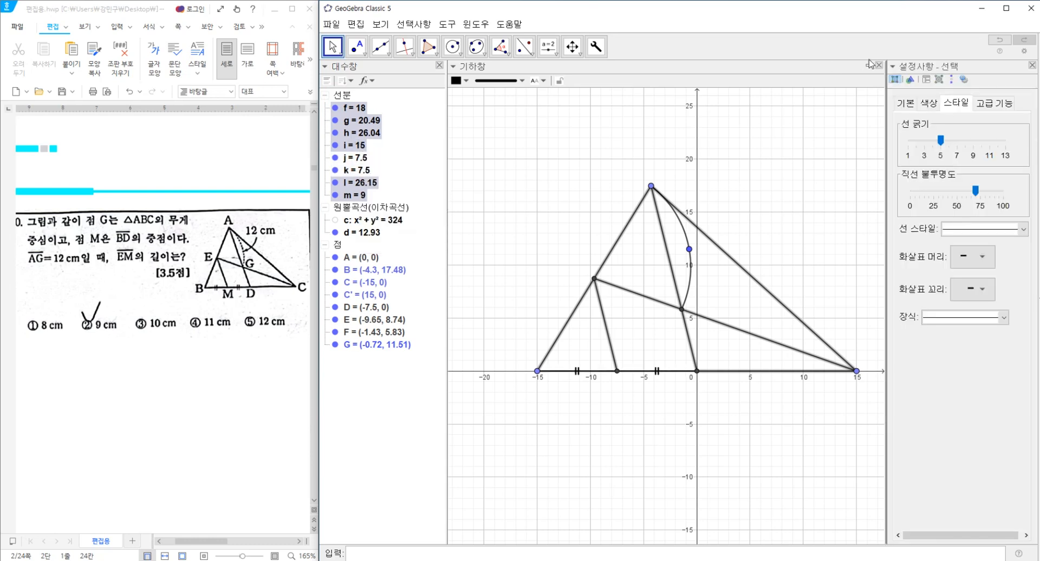
left_click(979, 190)
left_click_drag(983, 194, 1003, 194)
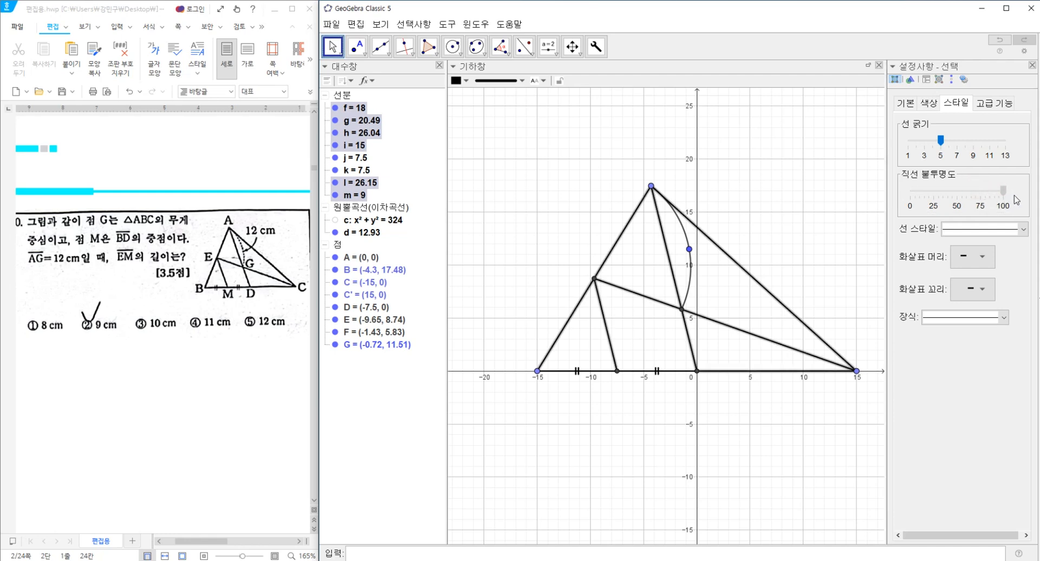
left_click(1033, 65)
left_click(838, 229)
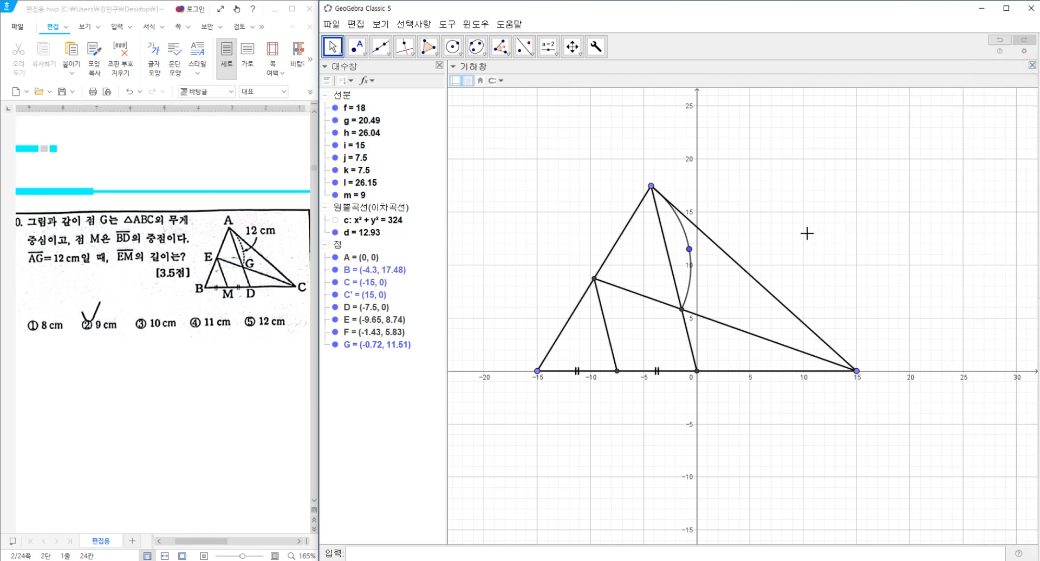
Step: Hide the coordinate axes and the grid in the graphics view
right_click(769, 197)
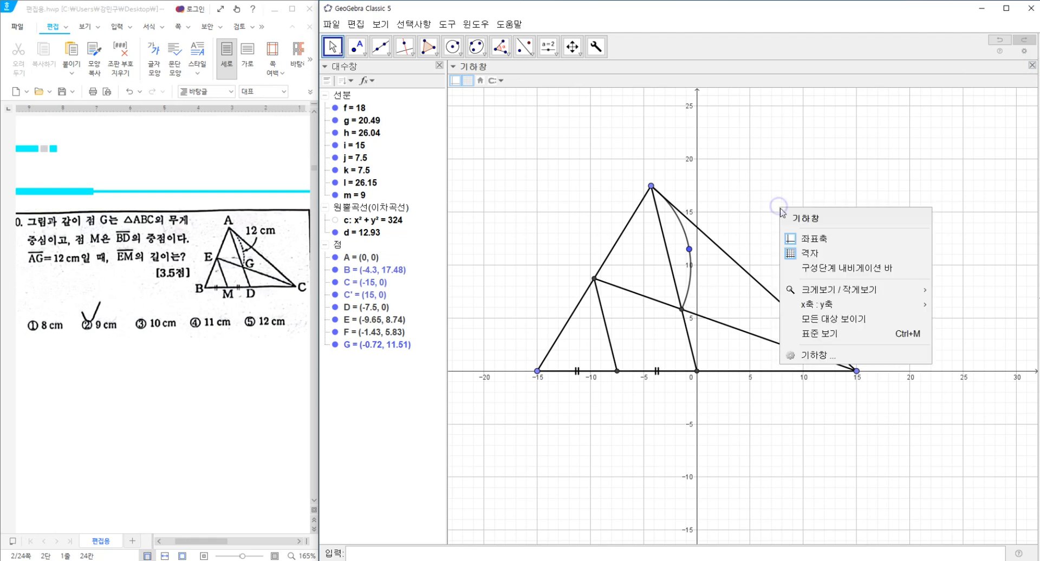
left_click(799, 227)
right_click(769, 206)
left_click(799, 252)
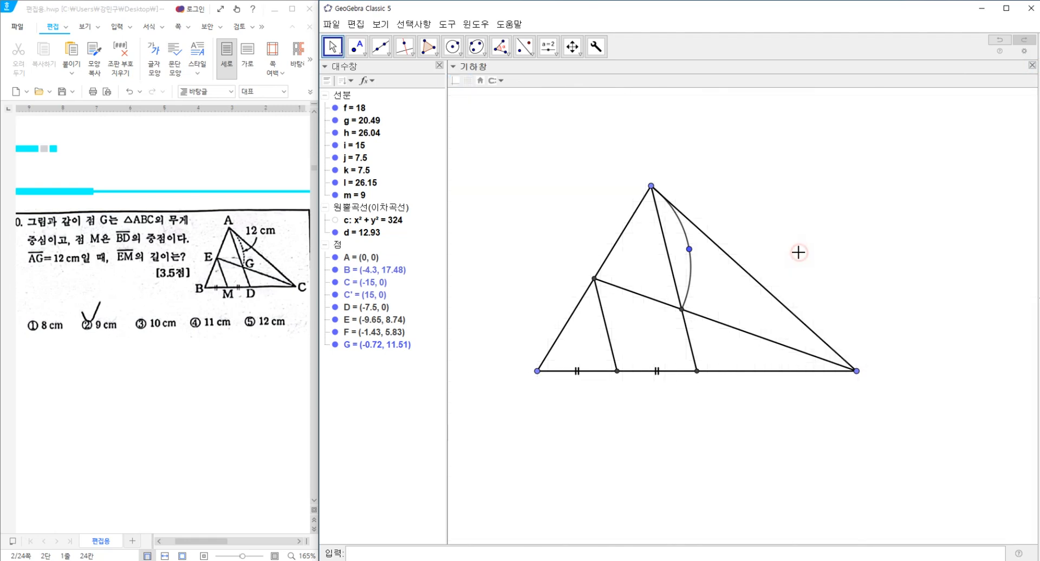
Step: Flatten the arc by moving its middle point to about (-1.23, 11.1), and style it short-dashed with thickness 3 and opacity 100
left_click_drag(690, 249, 684, 253)
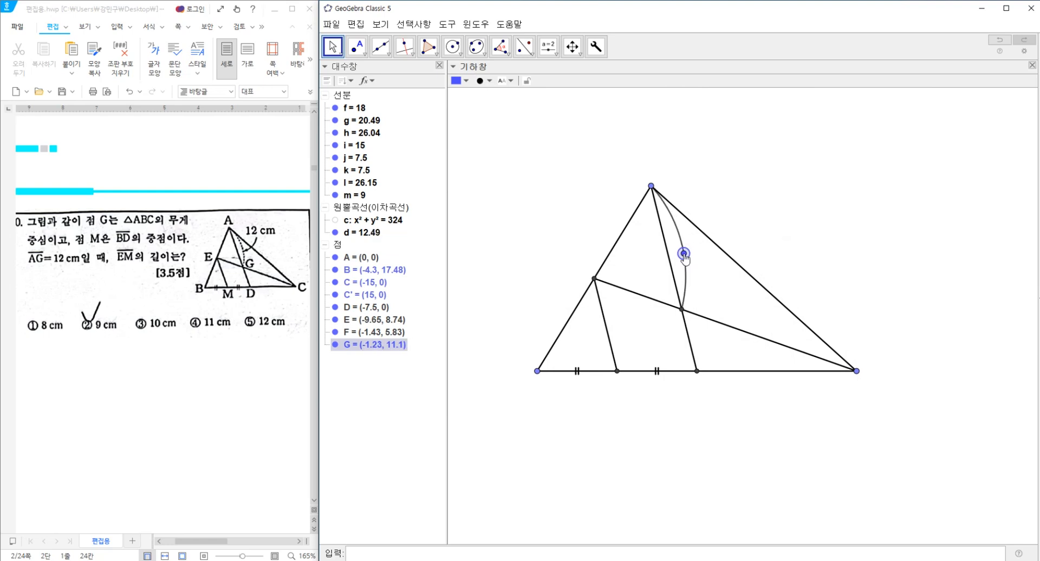
left_click(684, 272)
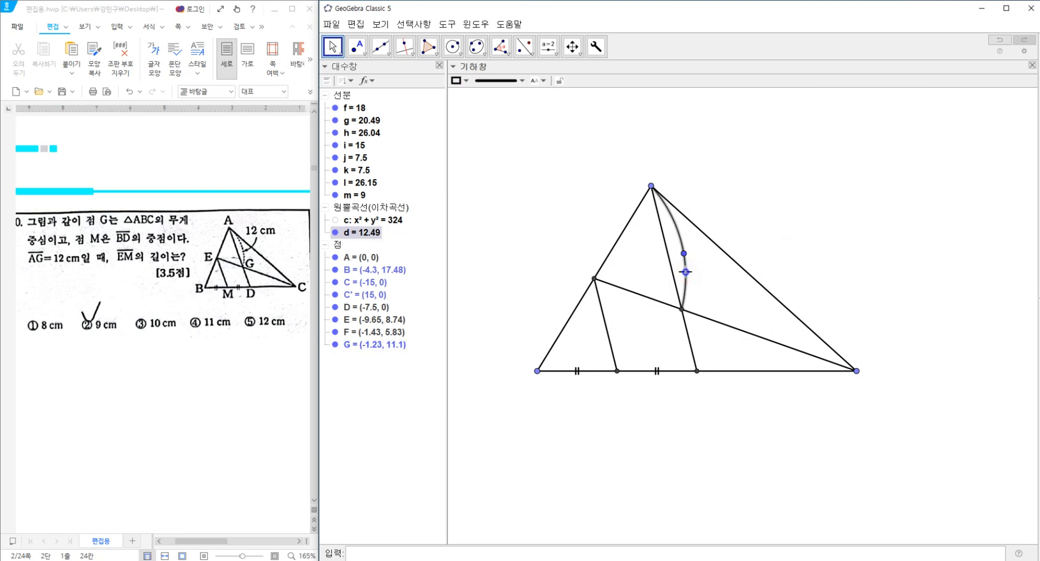
right_click(685, 273)
left_click(729, 399)
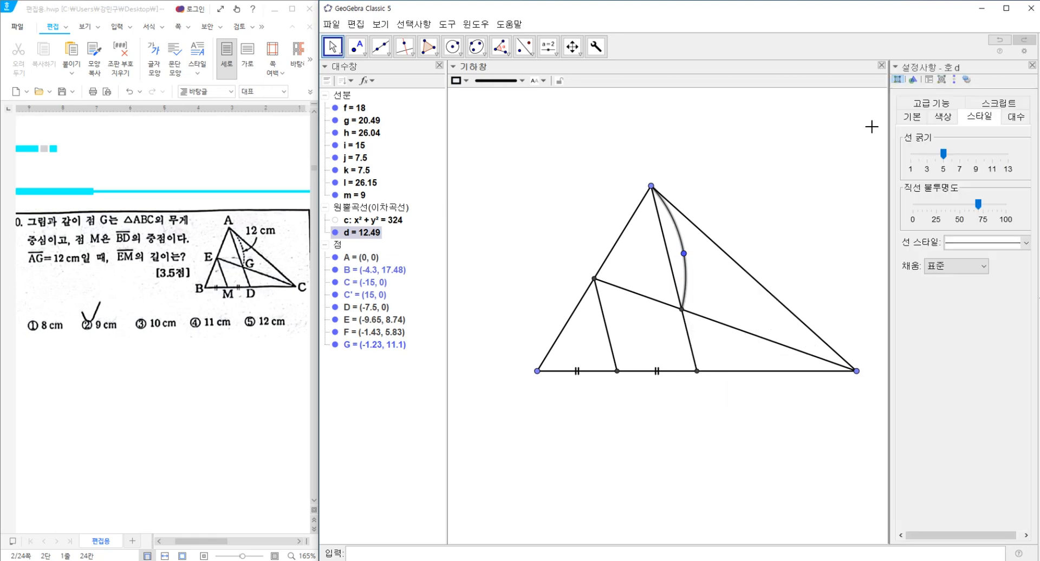
left_click_drag(946, 156, 928, 155)
left_click_drag(979, 205, 1007, 206)
left_click(1007, 243)
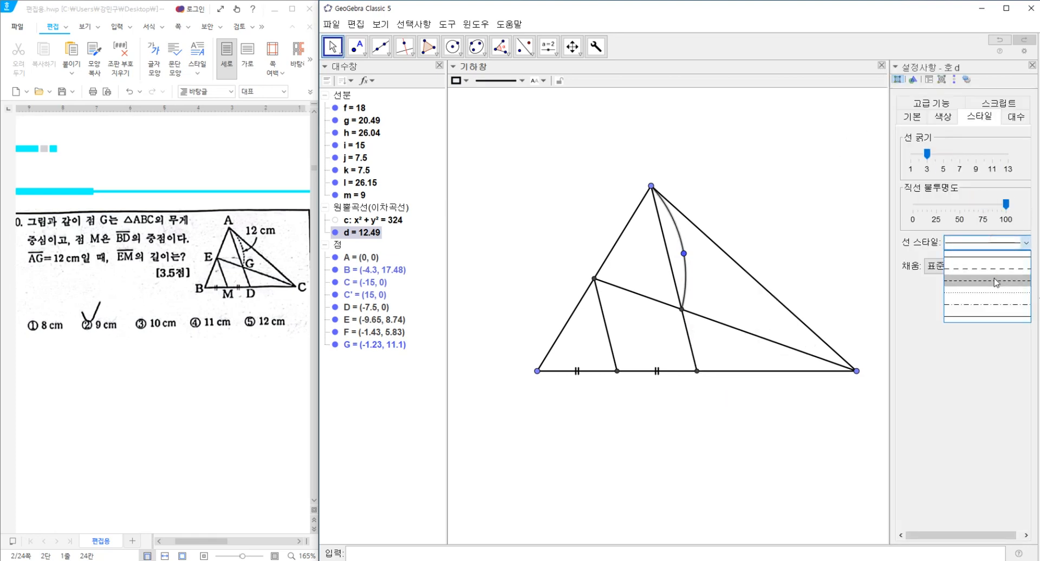
left_click(997, 275)
left_click(1033, 65)
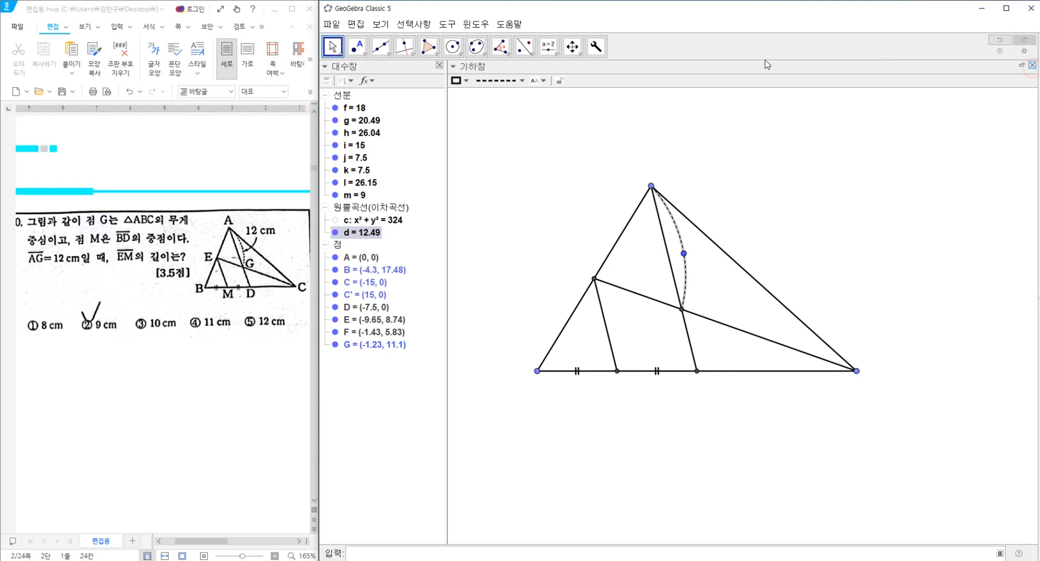
Step: Add the LaTeX text "12\rm cm" outside the triangle, near its upper slanted side
left_click(557, 54)
left_click(566, 91)
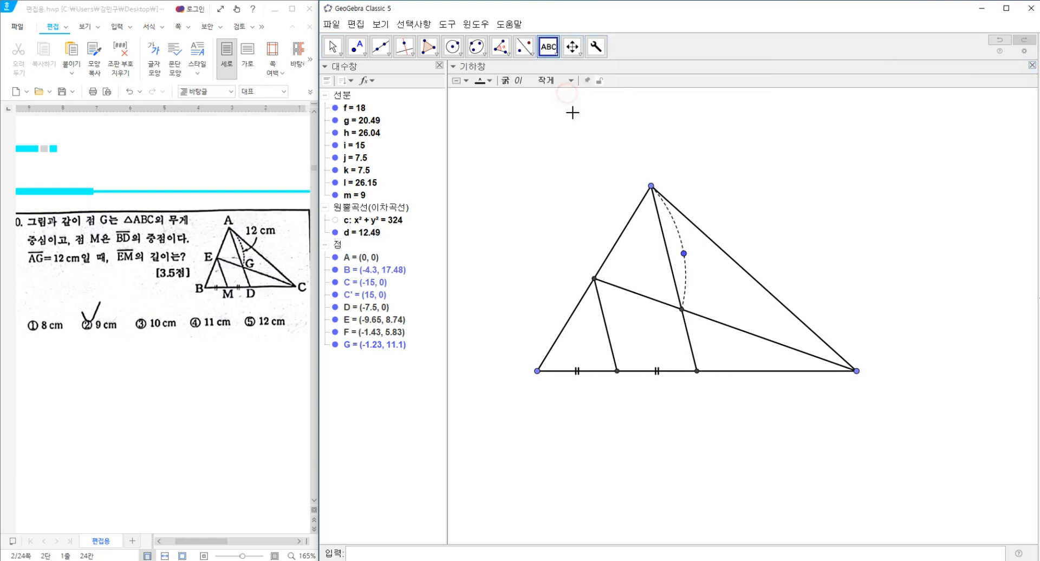
left_click(777, 194)
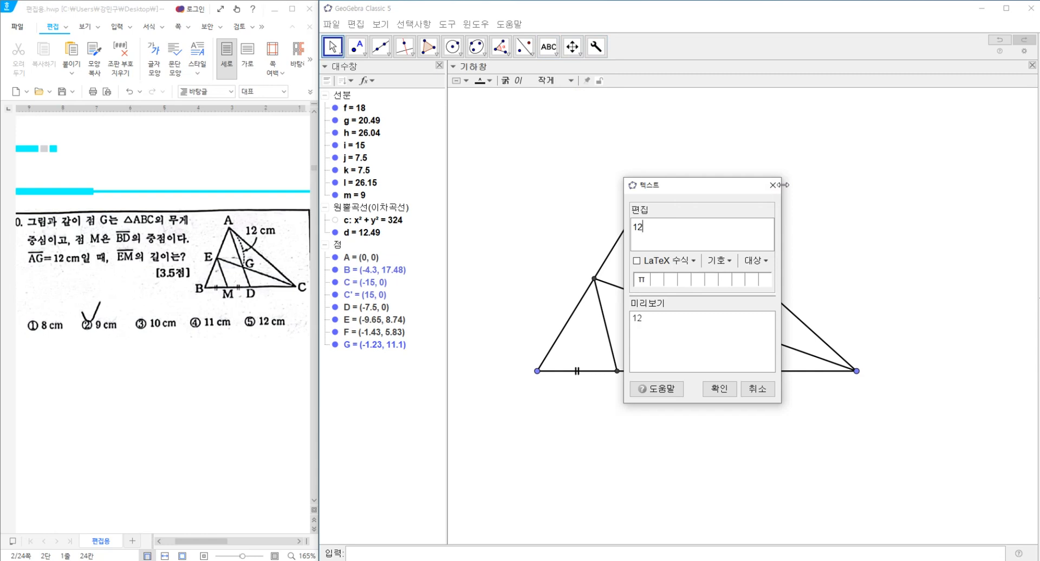
type("12\\rm cm")
left_click(719, 389)
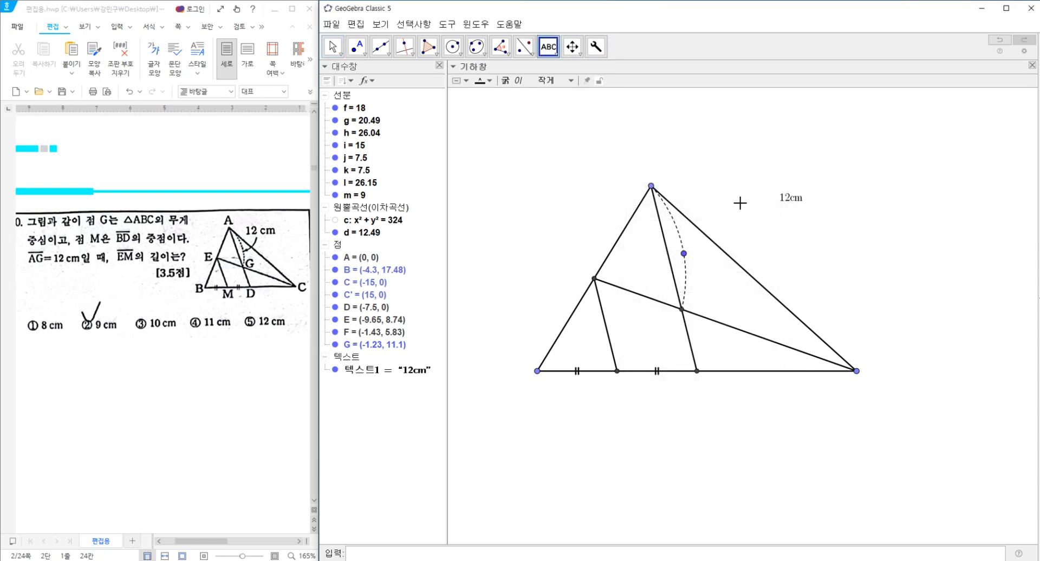
Step: Set the 12cm label's font size to large (크게) and its background colour to white
right_click(797, 206)
left_click(824, 332)
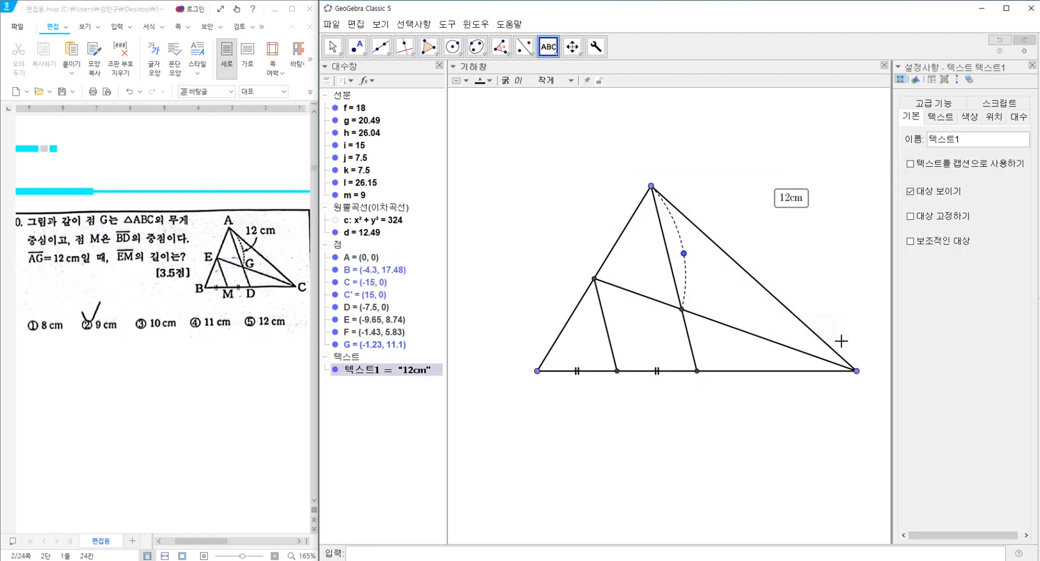
left_click(955, 123)
left_click(978, 137)
left_click(970, 195)
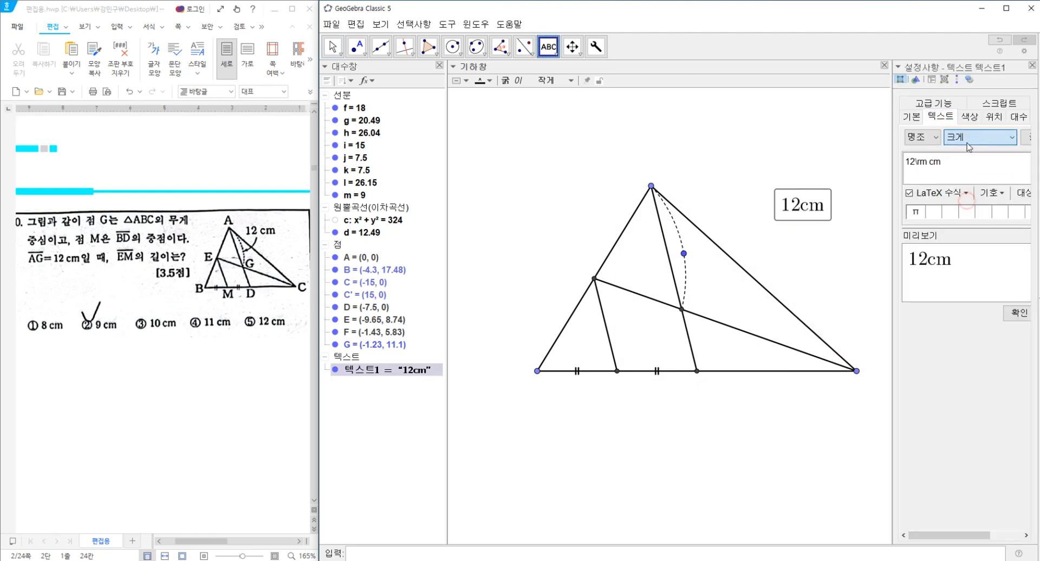
left_click(971, 119)
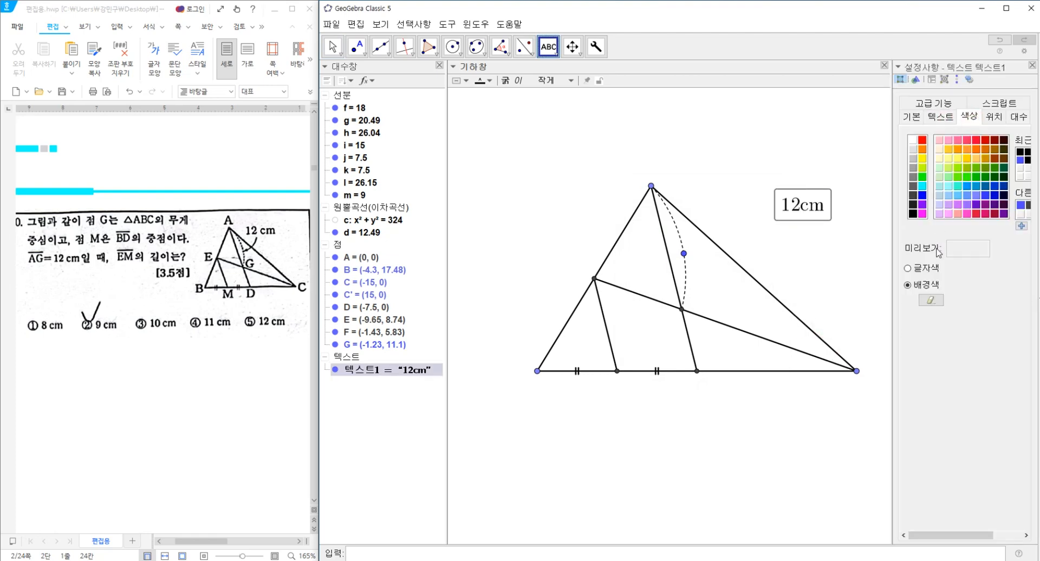
left_click(917, 143)
left_click(1033, 65)
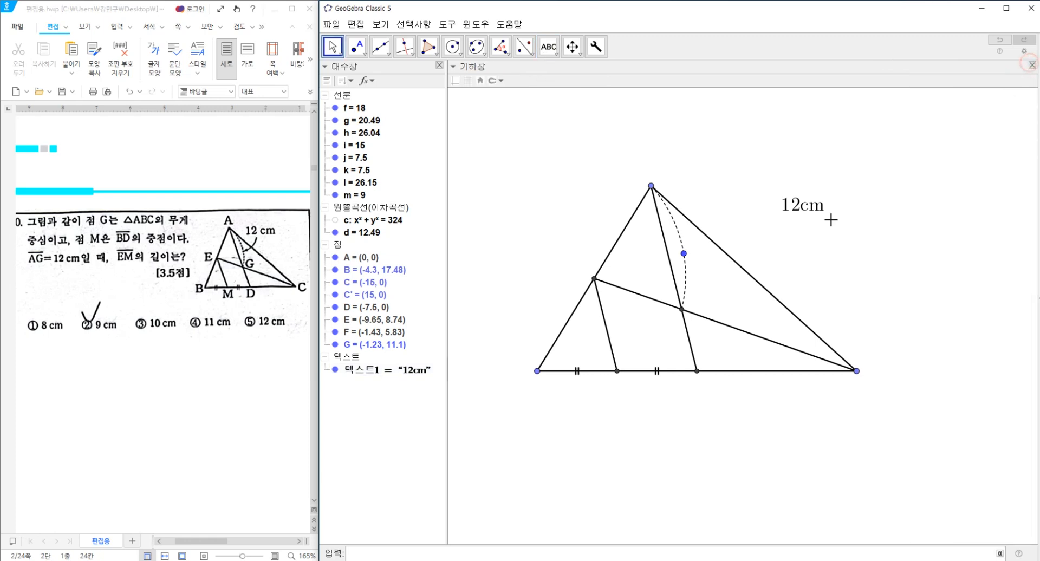
Step: Move the 12cm label closer to the triangle's slanted side and paste a copy near the middle of the dashed arc
left_click(815, 211)
left_click_drag(815, 212, 774, 222)
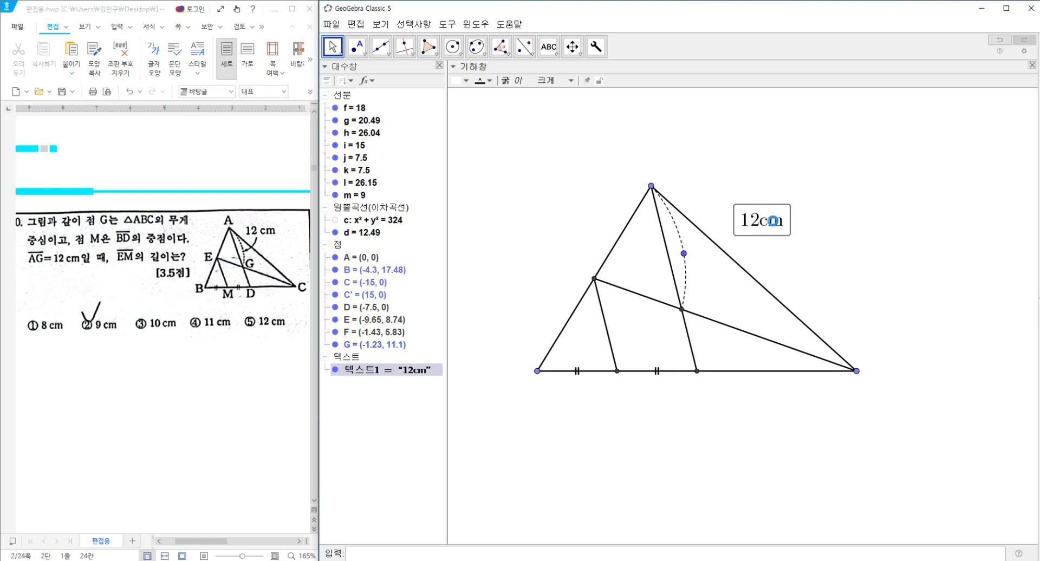
key("ctrl+c")
key("ctrl+v")
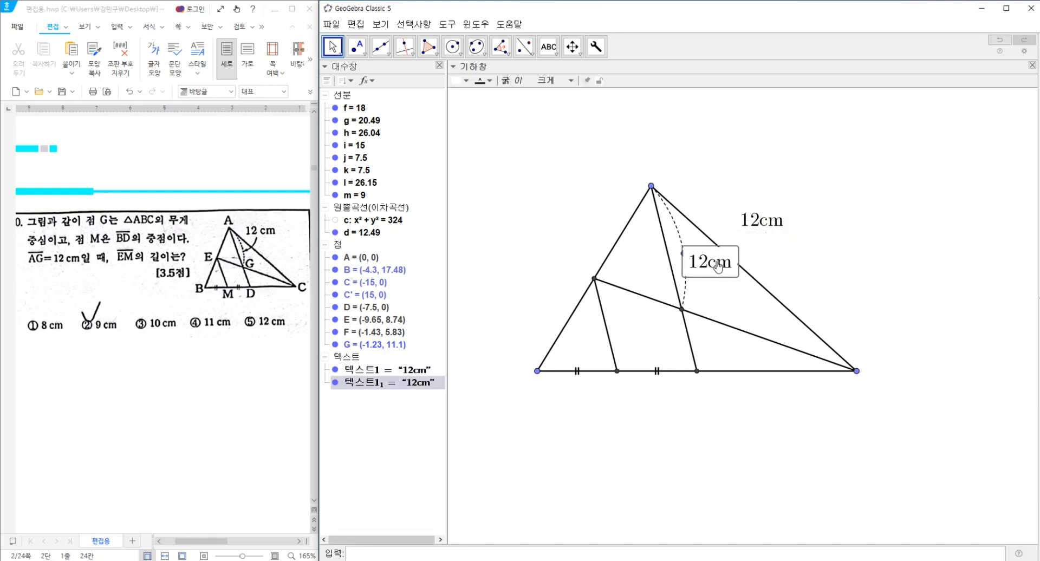
Step: Replace the copied label's text with a blank LaTeX space ("\ ") so only its white background remains
left_click(709, 256)
double_click(709, 257)
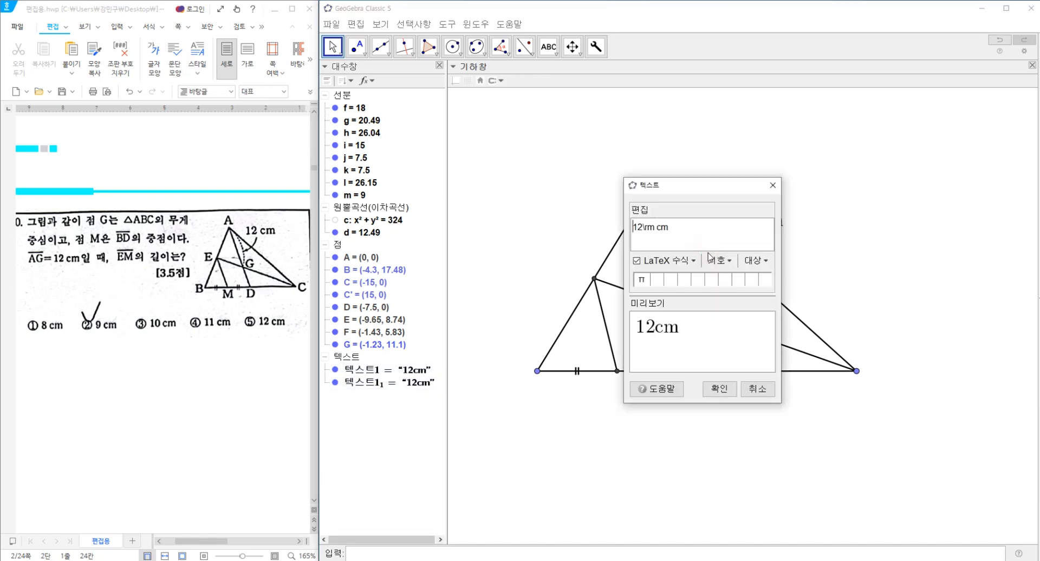
left_click_drag(684, 225, 570, 232)
key("BackSpace")
key("BackSpace")
key("BackSpace")
key("BackSpace")
key("BackSpace")
key("BackSpace")
key("BackSpace")
key("BackSpace")
left_click(718, 389)
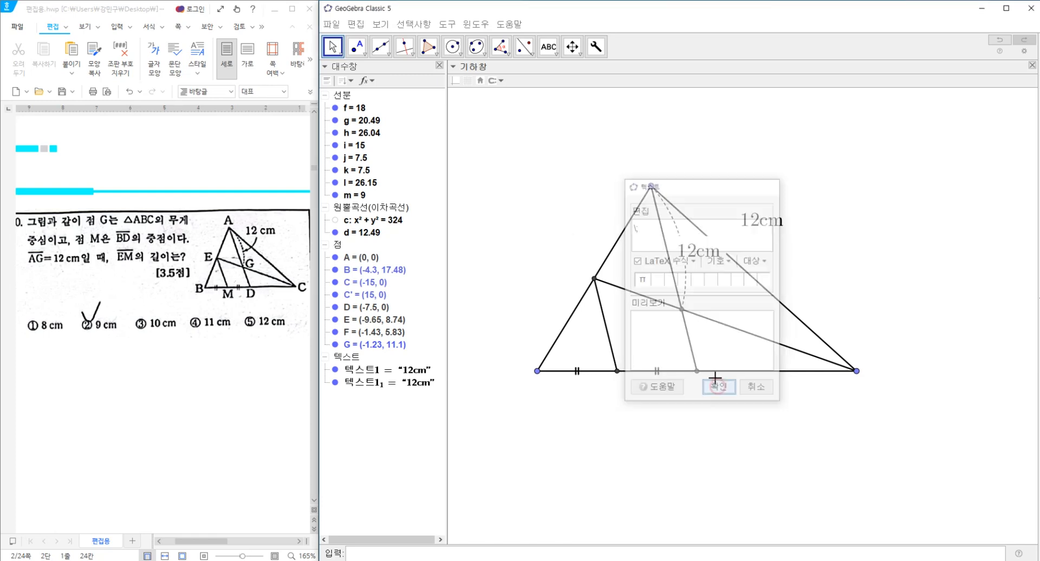
Step: Shift the arc's middle point to about (-1.23, 11.15) and centre the blank label over it
left_click(408, 385)
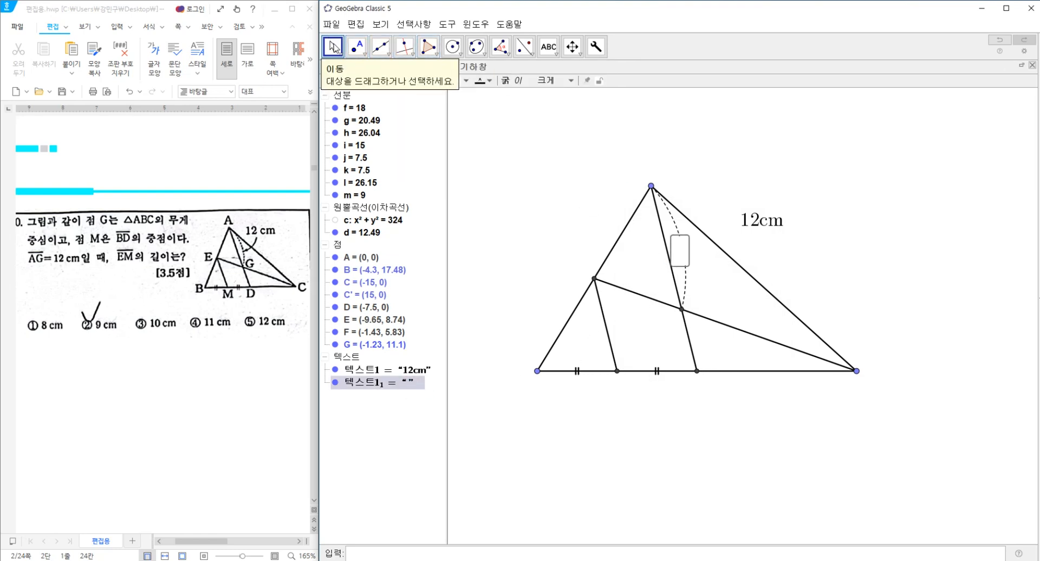
left_click_drag(683, 255, 682, 261)
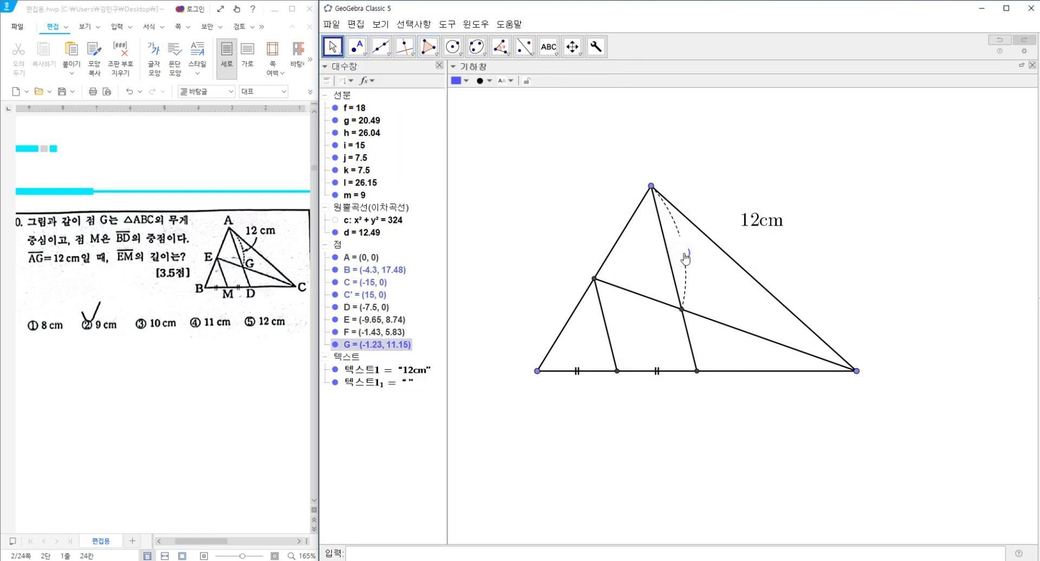
left_click(681, 263)
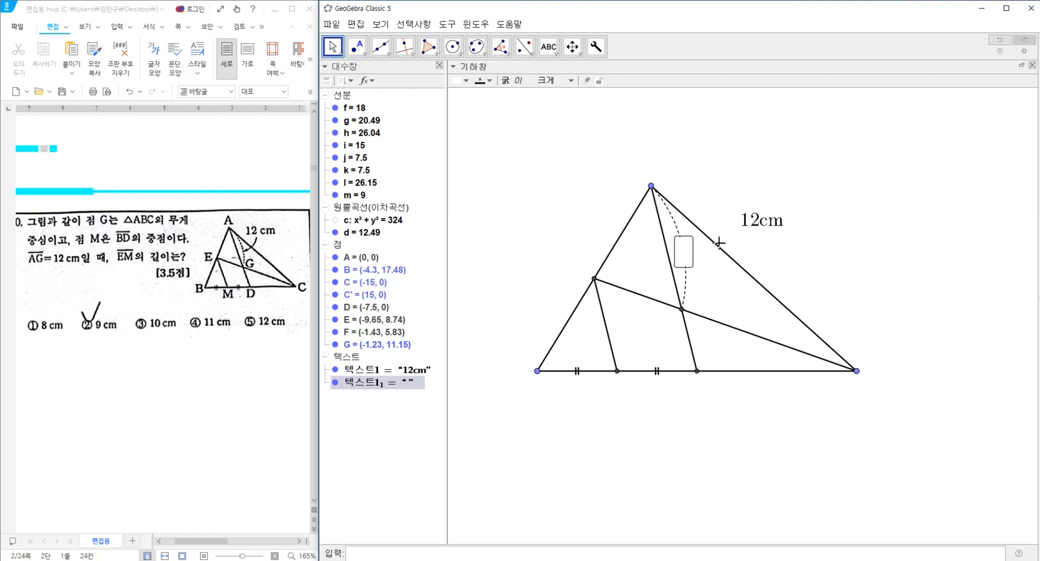
Step: Remove the 12cm label's background colour and place the label over the blank gap in the dashed arc
left_click(758, 230)
right_click(761, 226)
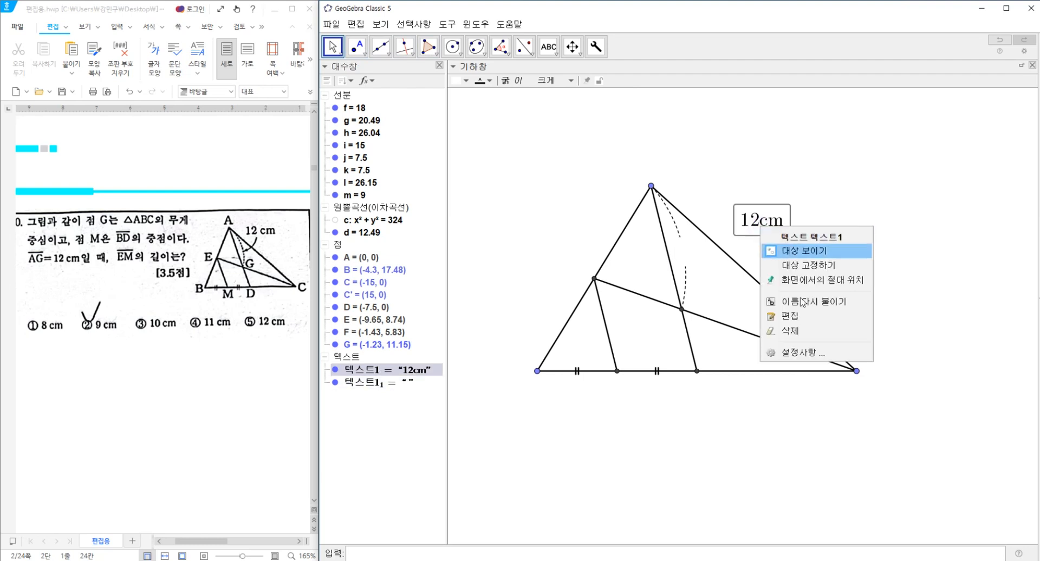
left_click(804, 352)
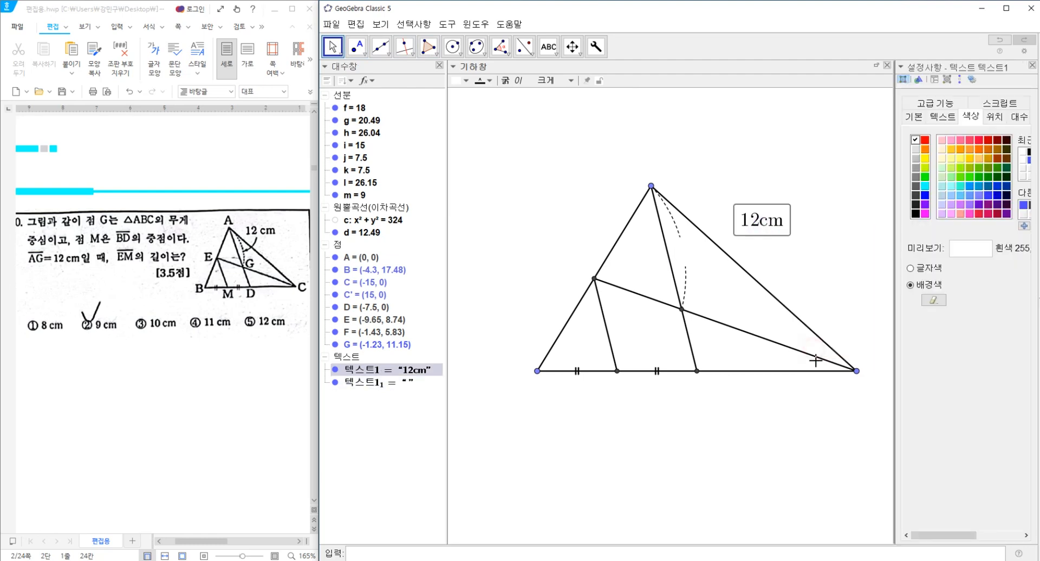
left_click(934, 300)
left_click_drag(776, 232, 703, 261)
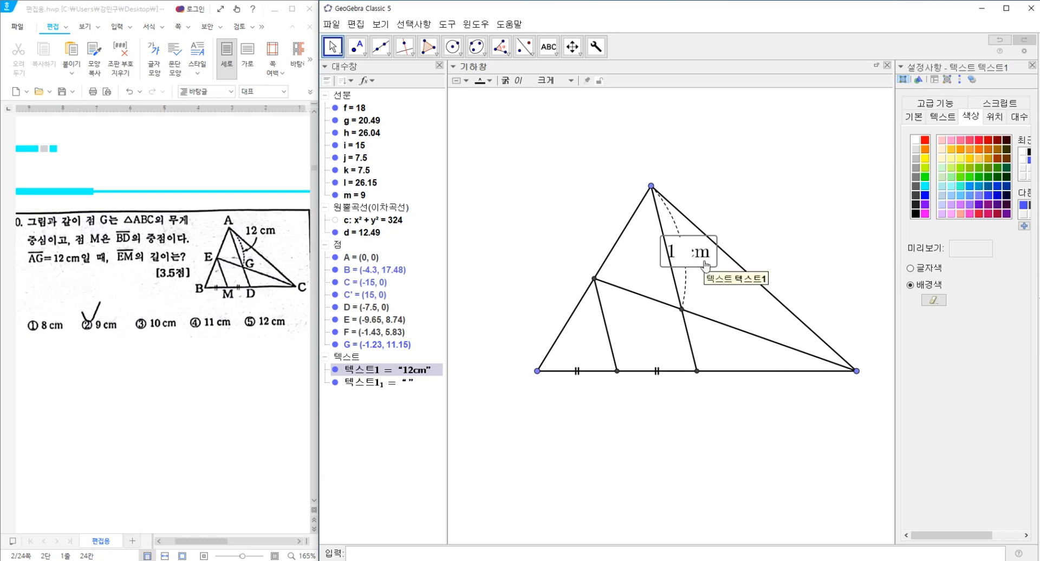
left_click_drag(706, 264, 714, 266)
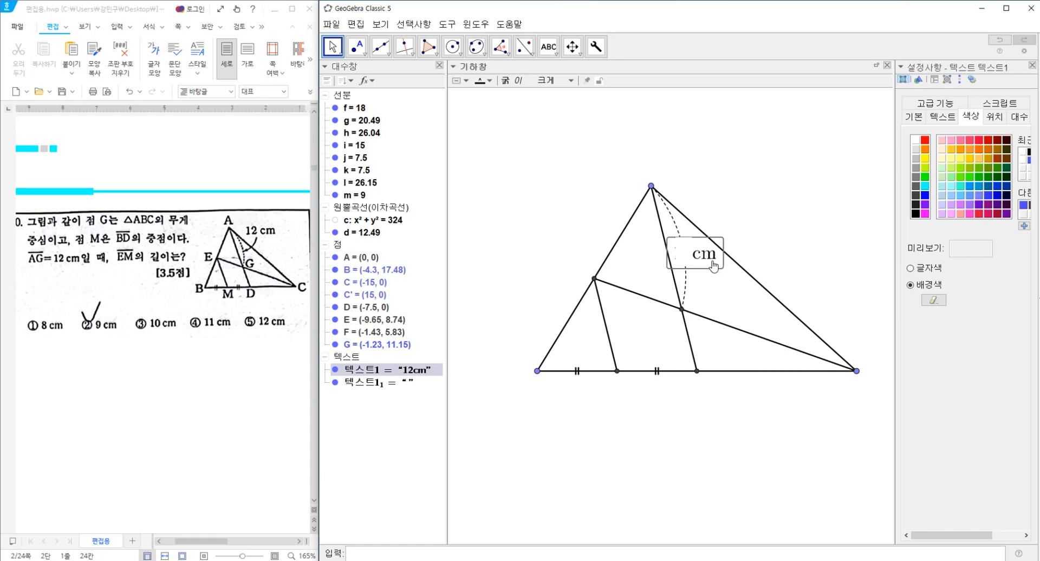
Step: Try layer 1 for the 12cm label and return it to layer 0
left_click(940, 104)
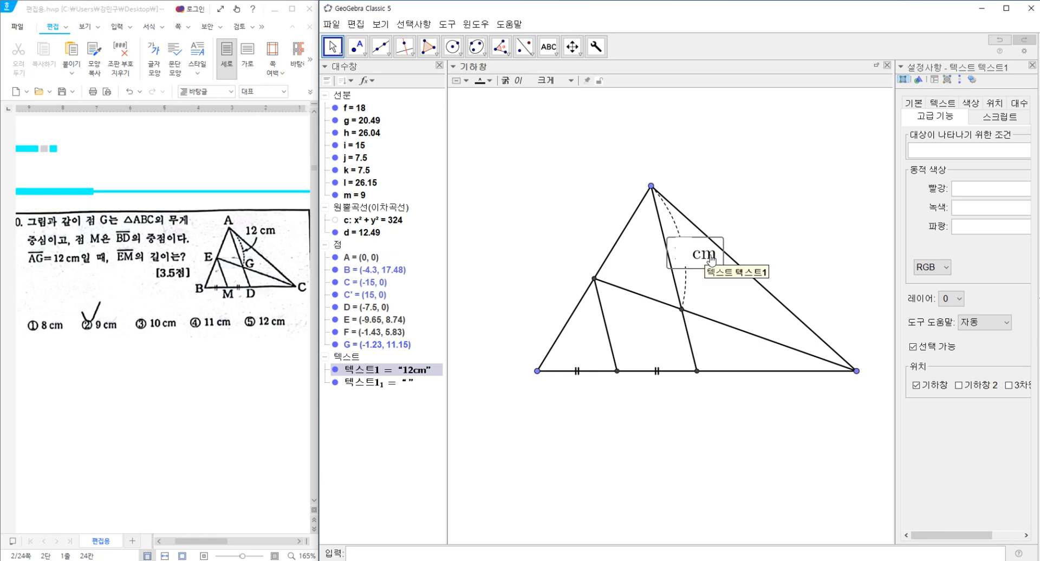
left_click(943, 301)
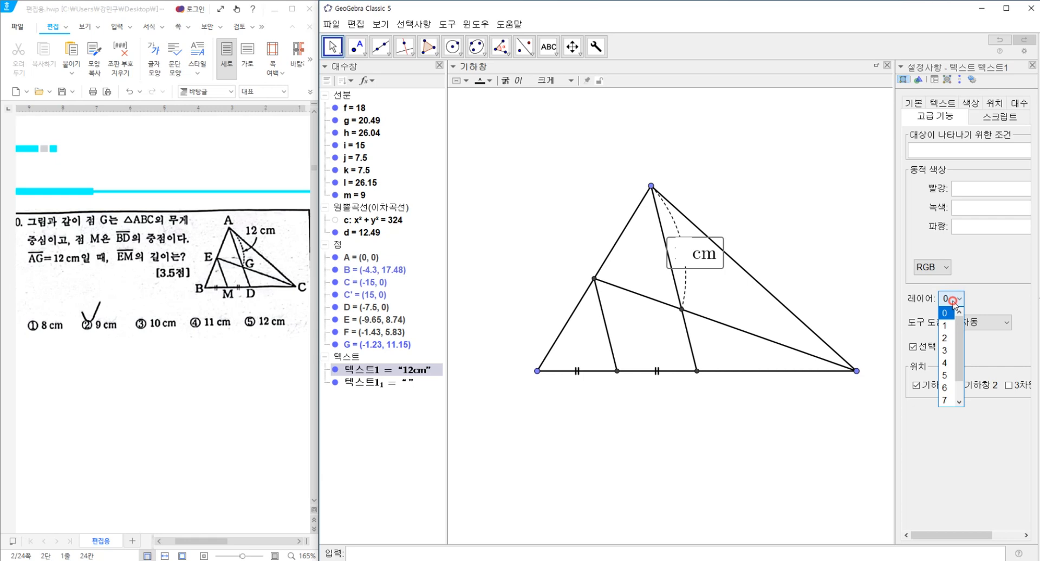
left_click(953, 331)
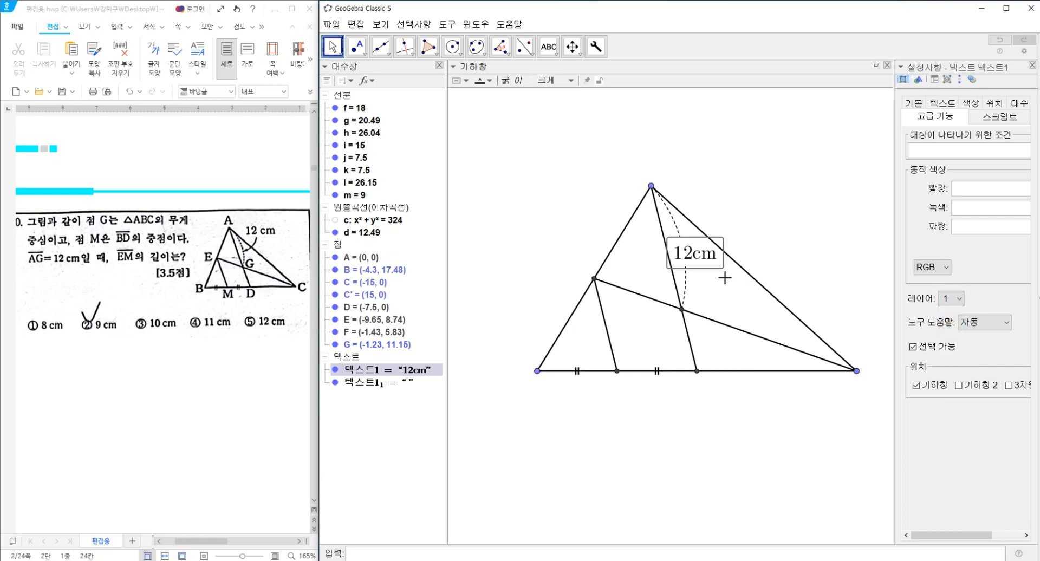
left_click(946, 300)
left_click(952, 319)
Step: Compare the layers of the blank label and the 12cm label, and set the 12cm label's layer to 1
left_click(404, 380)
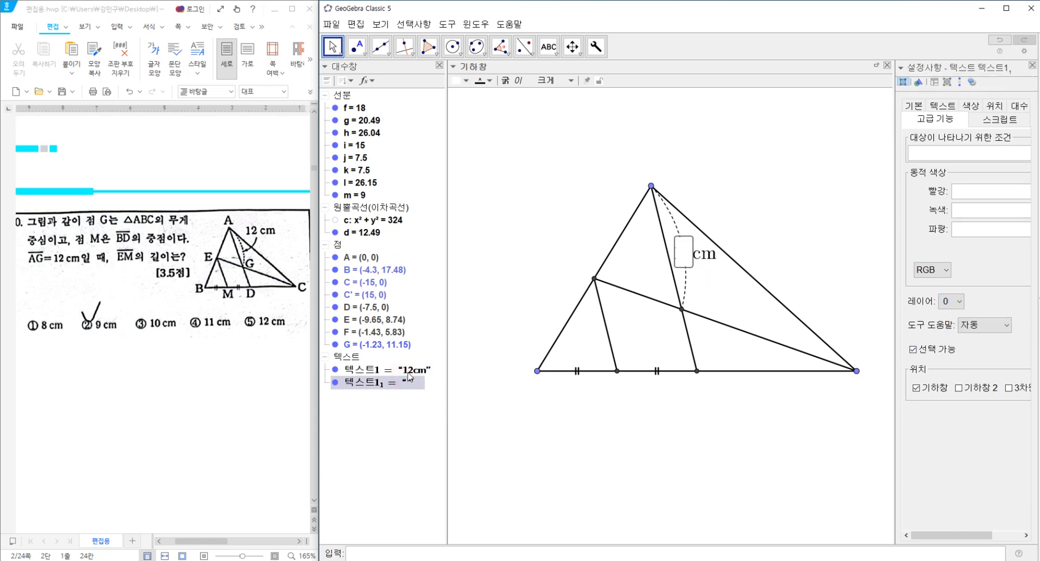
left_click(409, 371)
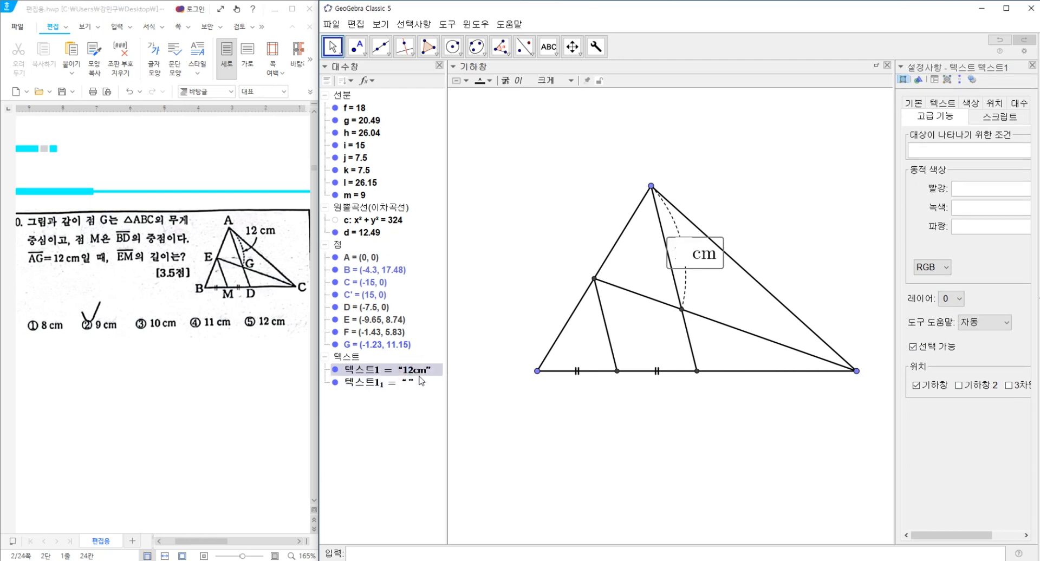
left_click(410, 385)
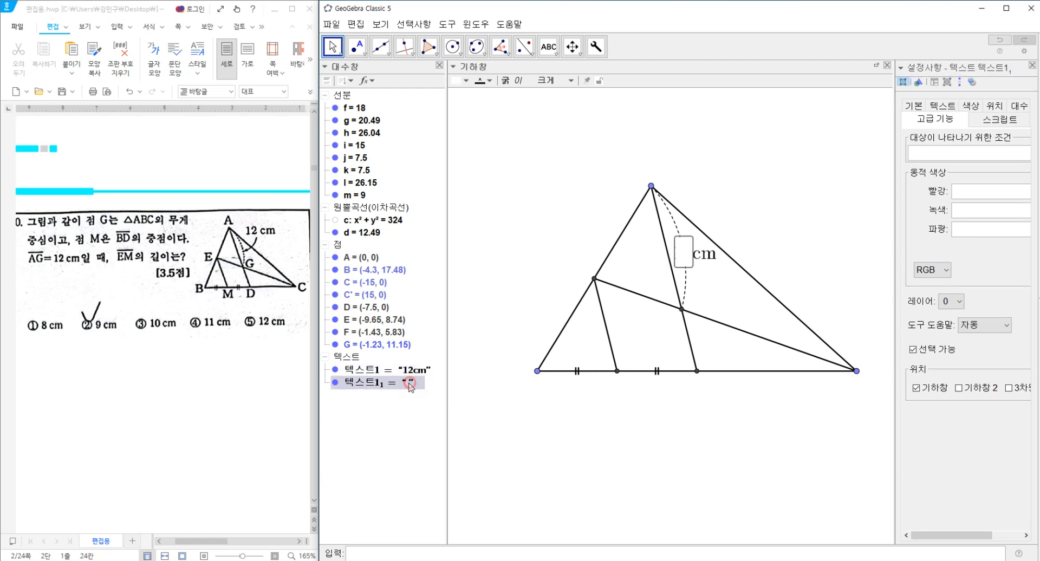
left_click(408, 373)
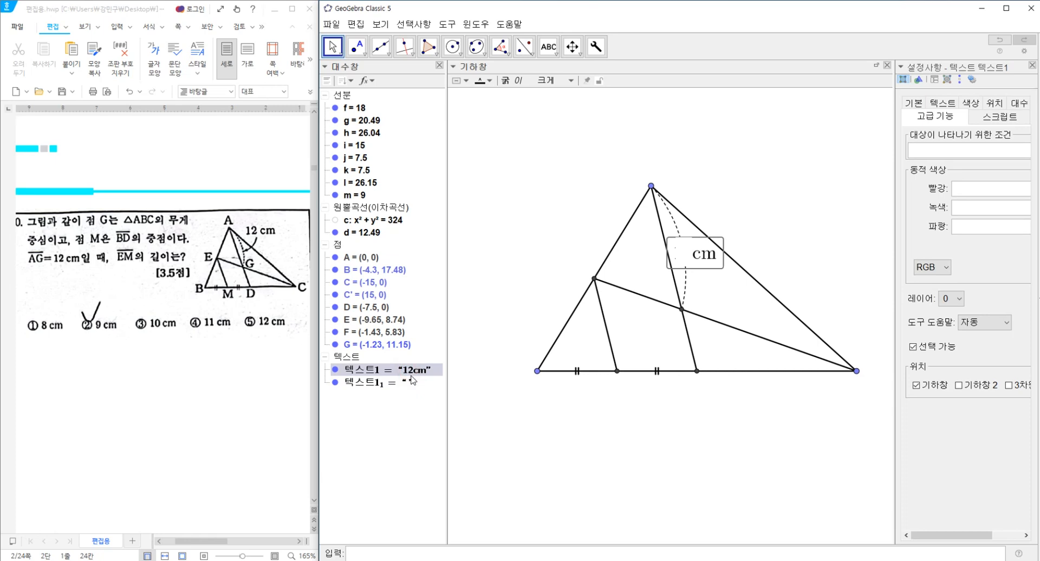
left_click(955, 301)
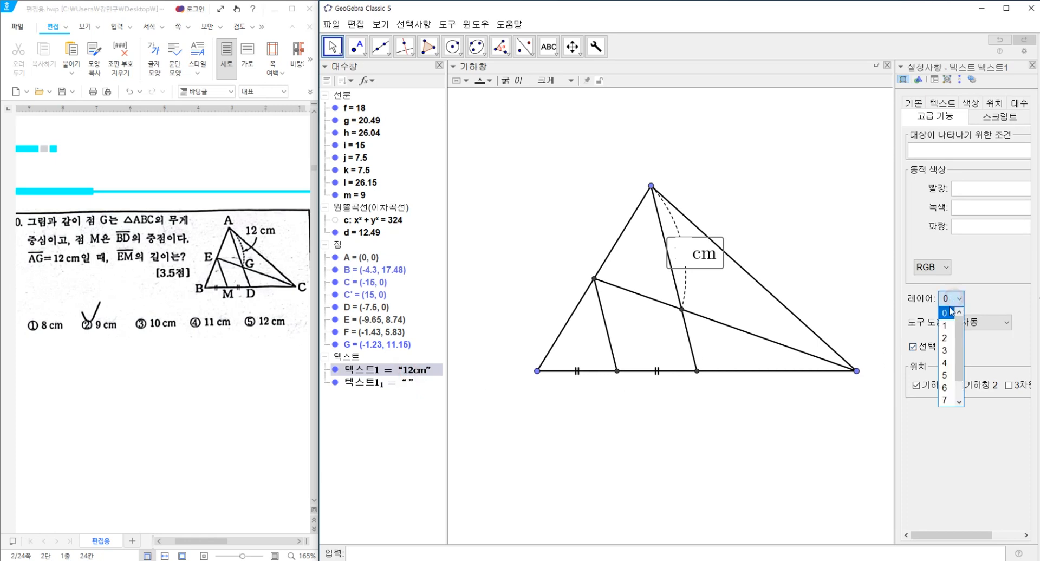
left_click(947, 325)
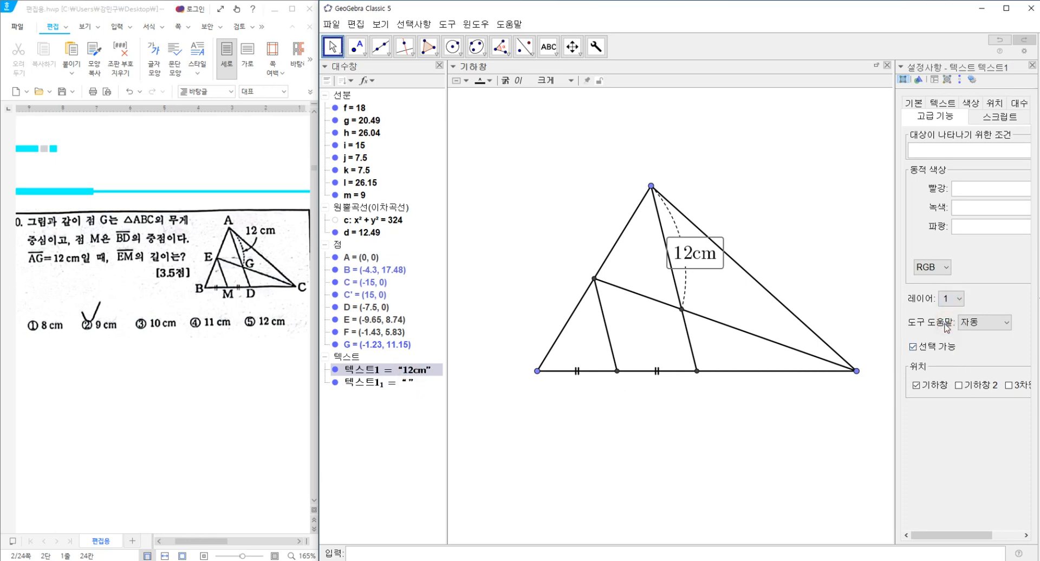
Step: Try layer 2 for the blank label and return it to layer 0
left_click(407, 390)
left_click(956, 301)
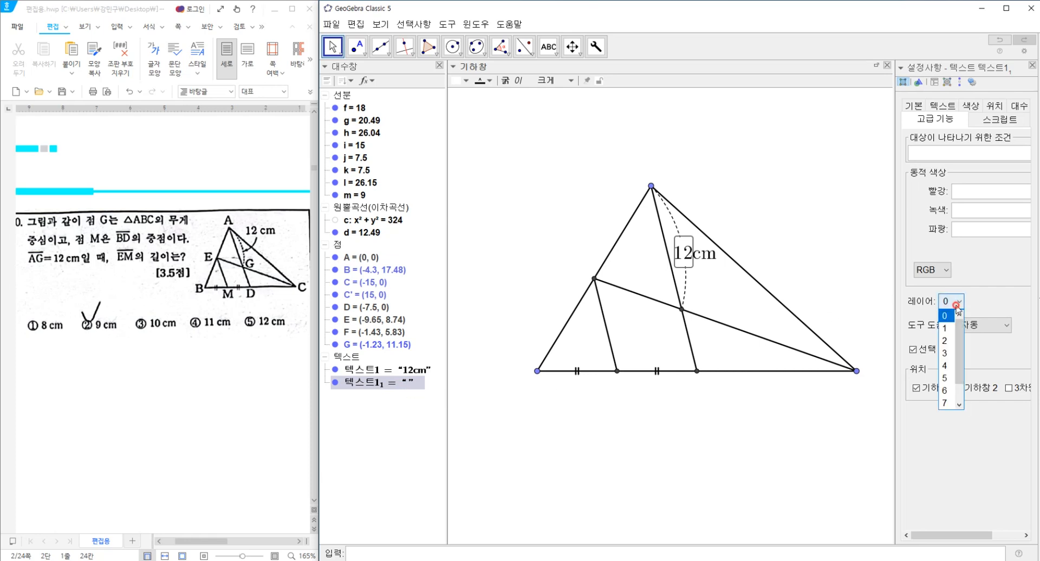
left_click(947, 338)
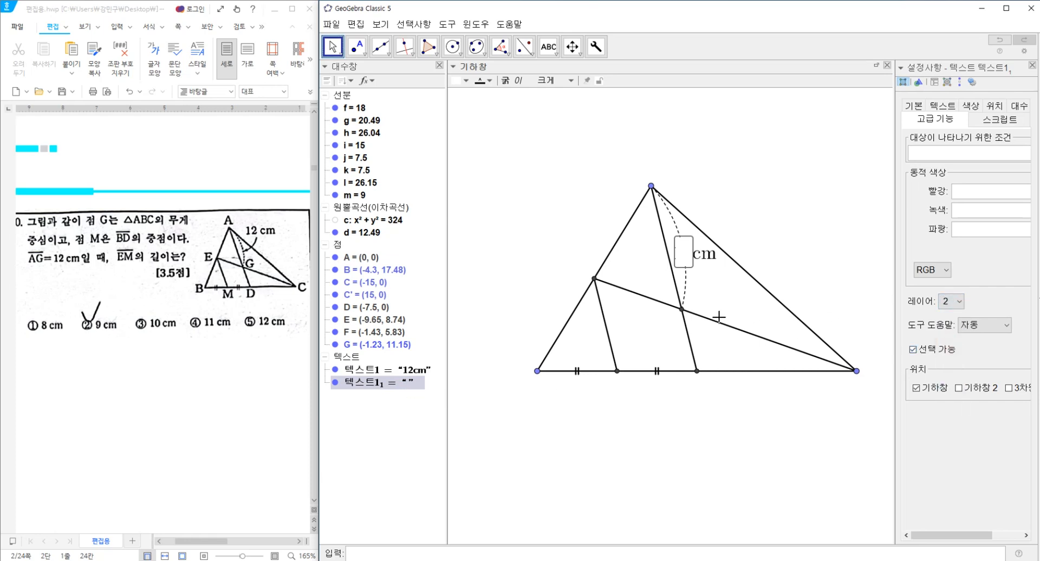
left_click(948, 301)
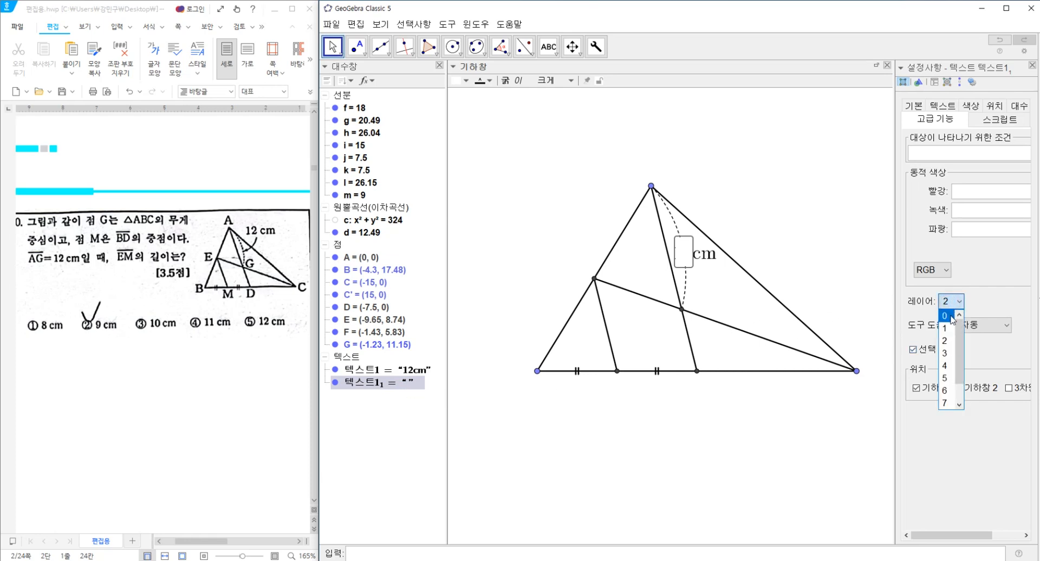
left_click(948, 313)
Step: Nudge the 12cm label slightly within the gap of the dashed arc
left_click(752, 254)
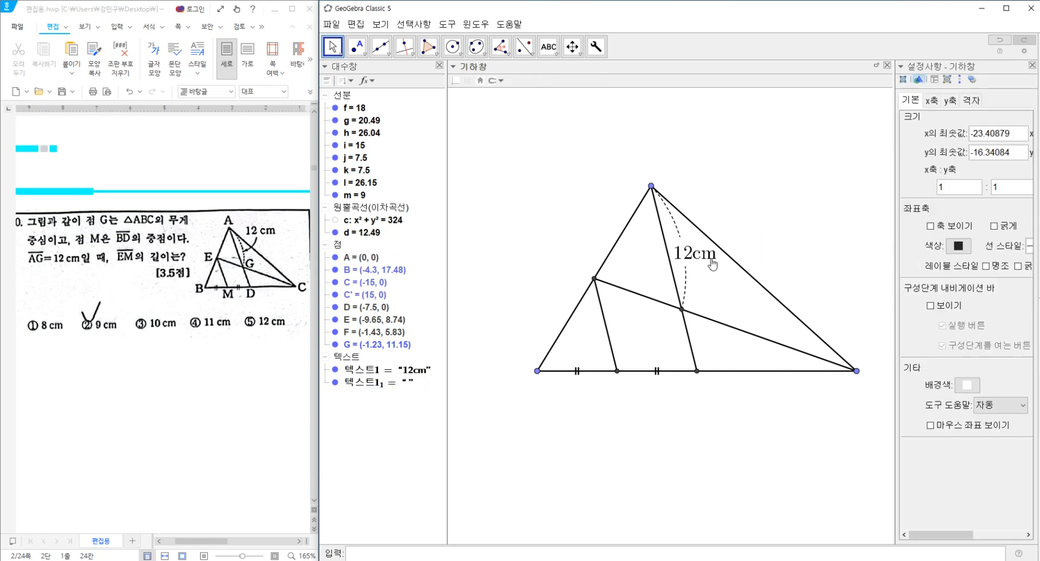
left_click(713, 262)
left_click_drag(712, 260, 713, 262)
left_click(760, 234)
Step: Copy the 12cm label and place the duplicate just above the triangle's apex
left_click(718, 265)
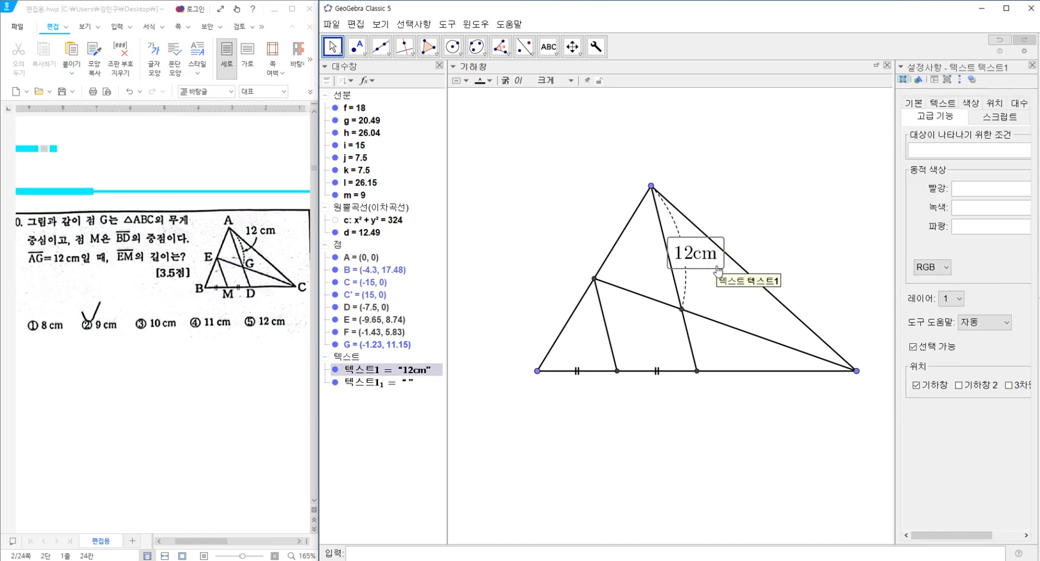
key("ctrl+c")
key("ctrl+v")
left_click_drag(718, 270, 668, 167)
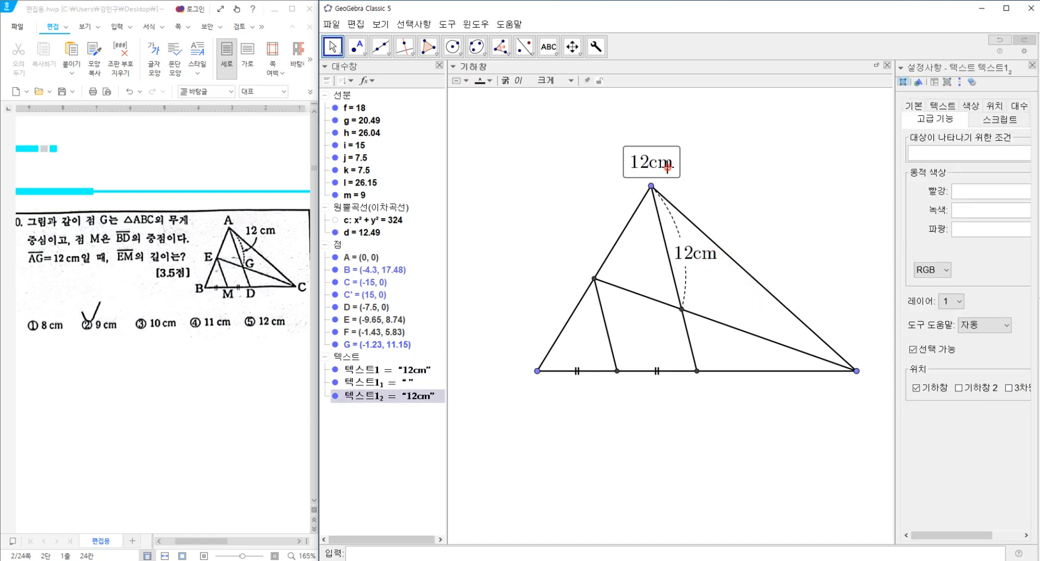
Step: Change the duplicated label above the apex to the LaTeX text \rm A and settle it just above the apex point
double_click(668, 167)
triple_click(681, 226)
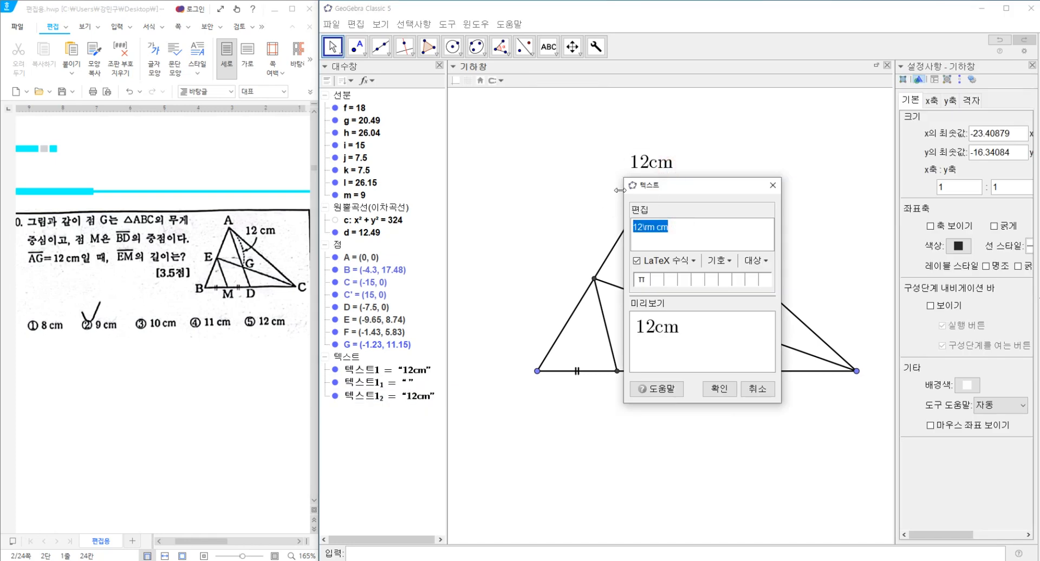
type("\\rm ")
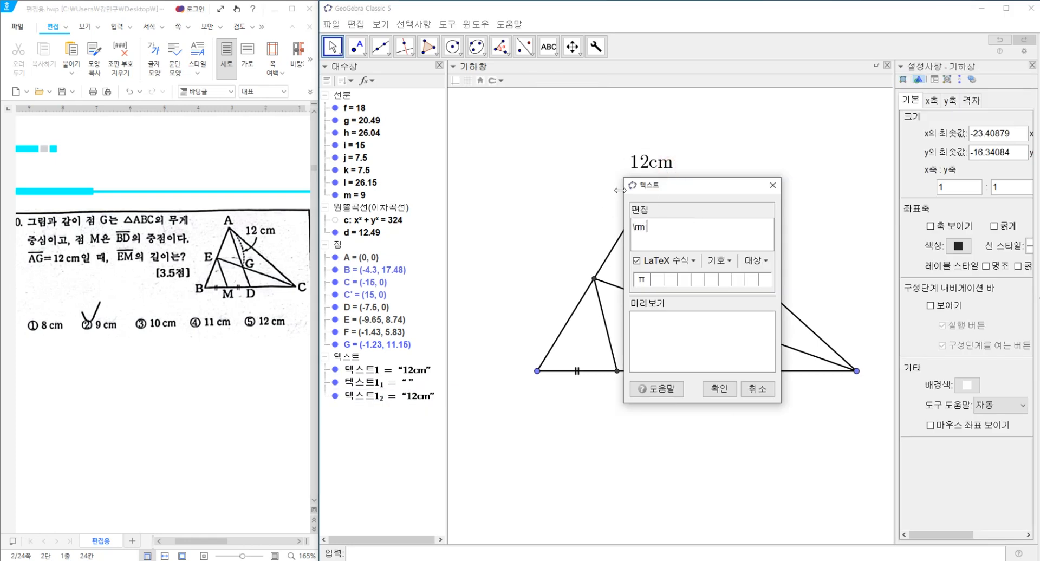
type("A")
left_click(720, 388)
left_click(651, 171)
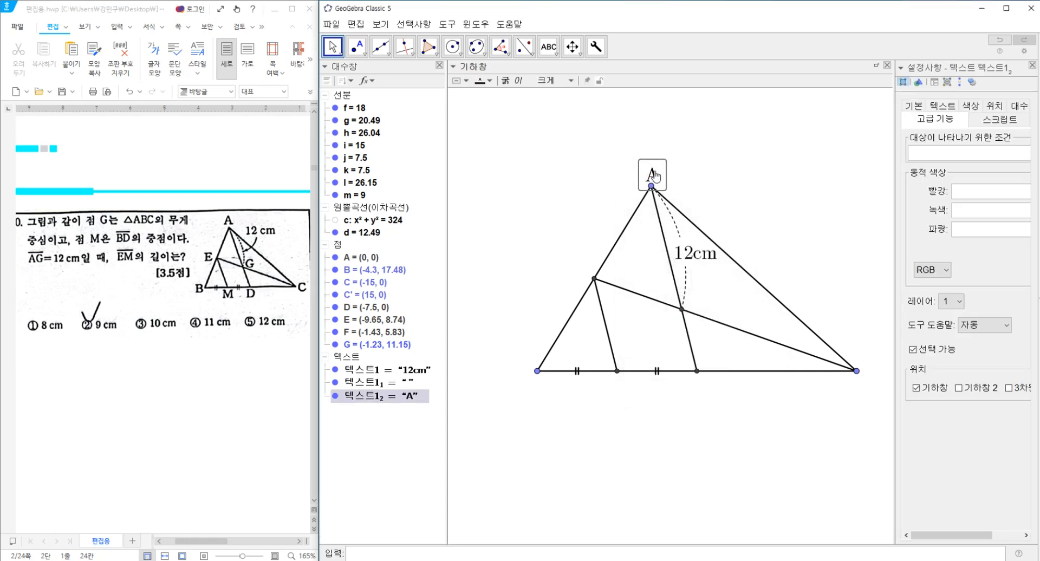
Step: Copy the A label to the midpoint of the triangle's left side, change it to \rm E, close the settings view and adjust its position
key("ctrl+c")
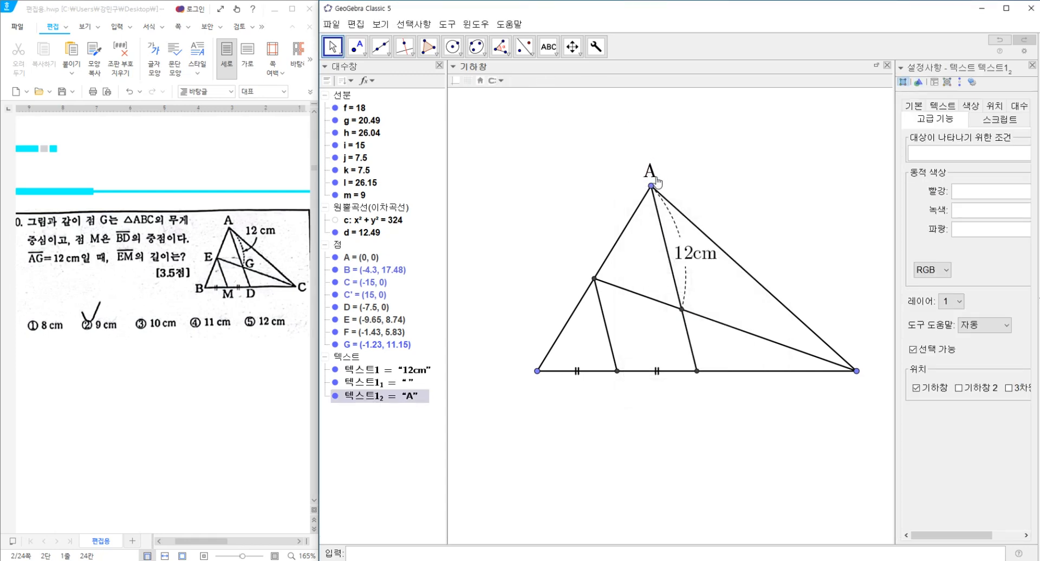
key("ctrl+v")
left_click(587, 273)
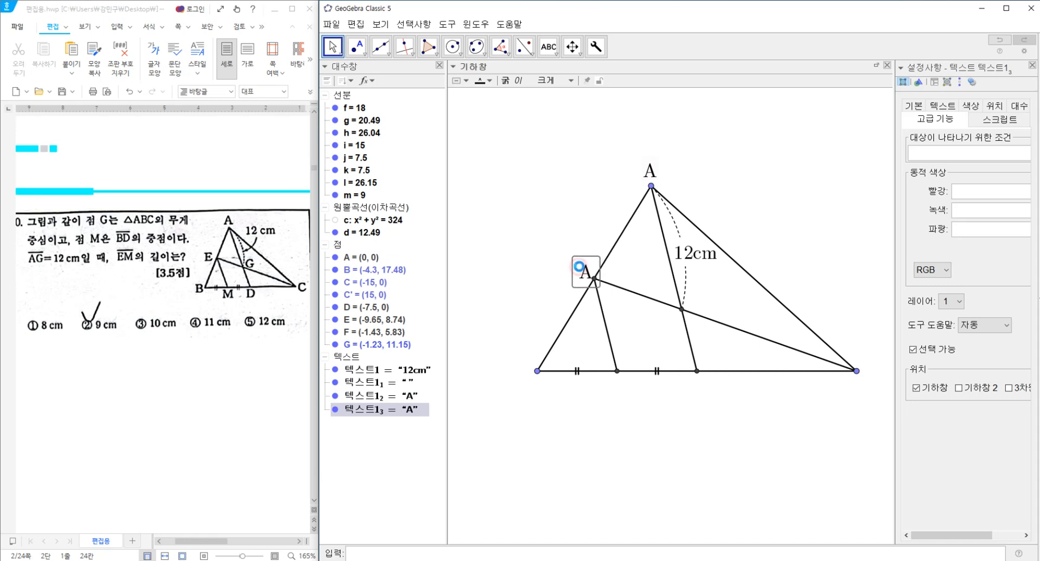
double_click(587, 273)
left_click(659, 232)
key("BackSpace")
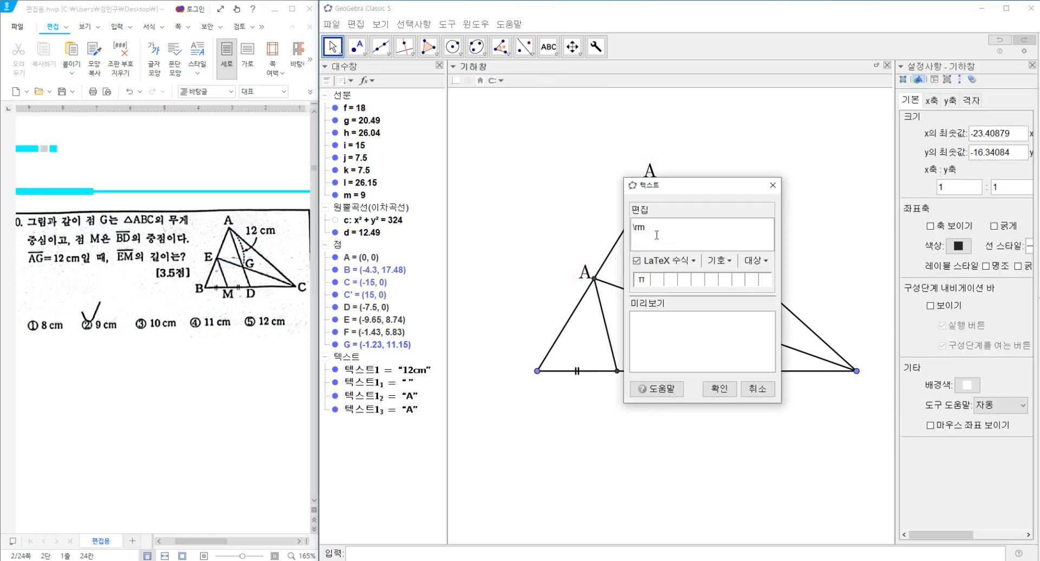
type("E")
left_click(720, 388)
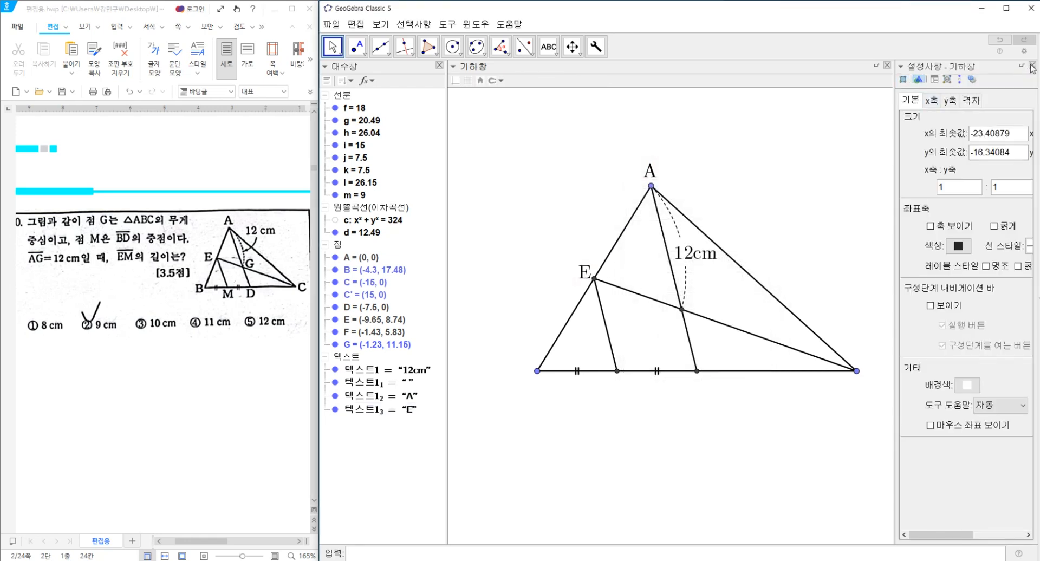
left_click(1033, 67)
left_click(580, 266)
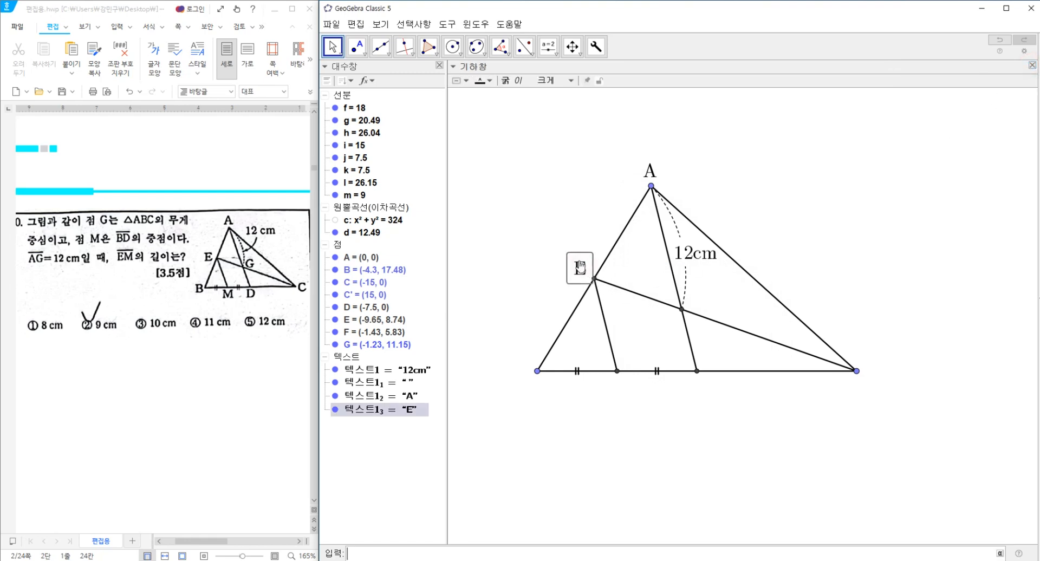
Step: Paste another copy of the A label beside the triangle's lower-left vertex and change its text to \rm B
key("ctrl+v")
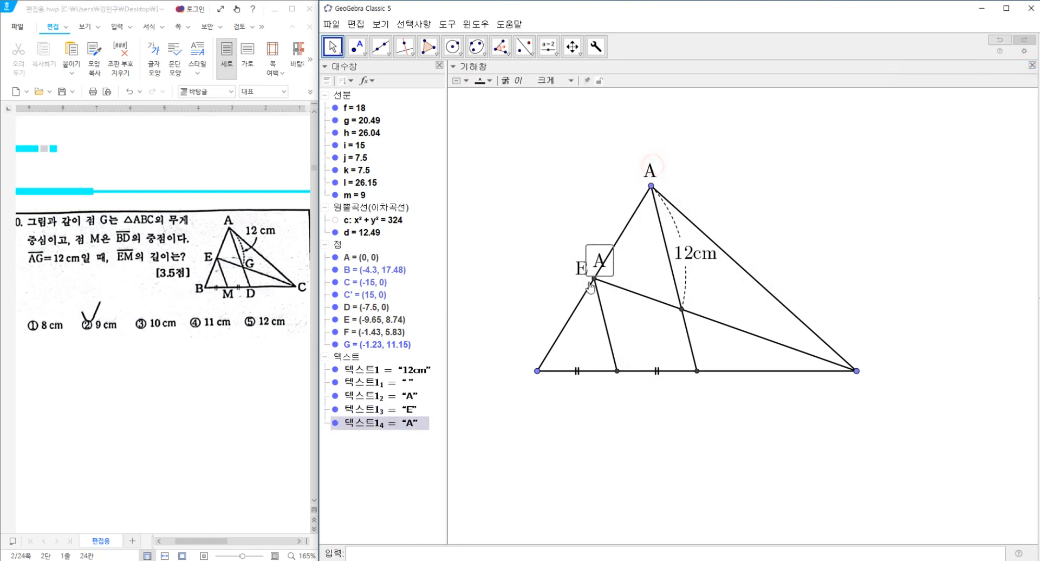
double_click(524, 375)
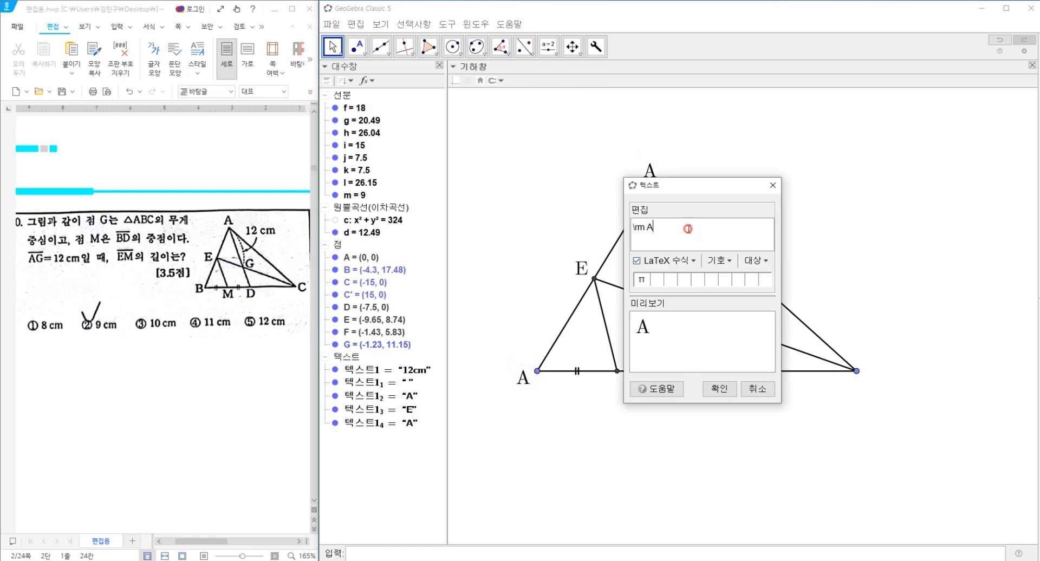
key("BackSpace")
type("B")
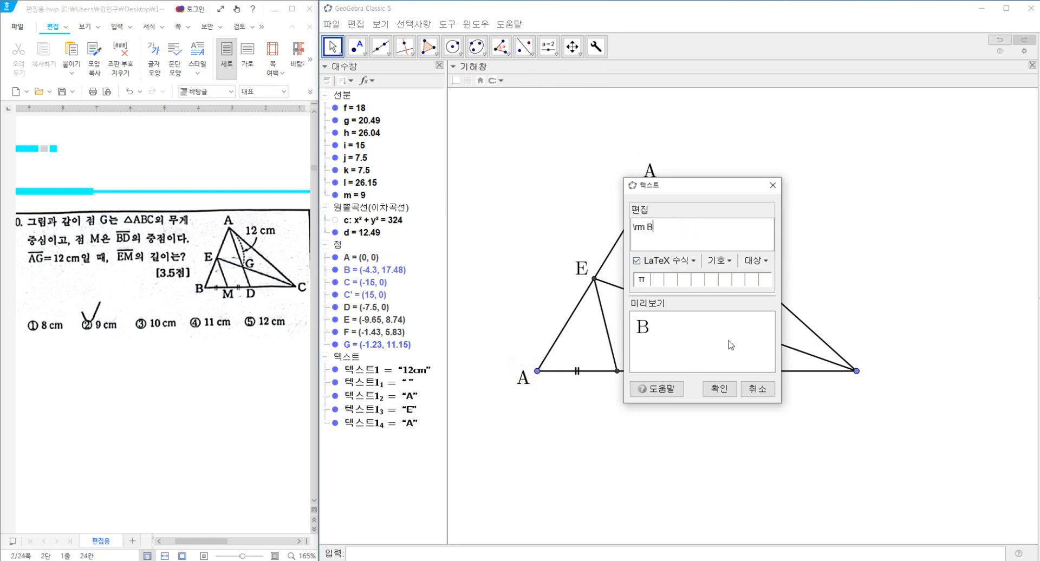
left_click(720, 389)
Step: Paste a label copy below the base point between the two tick marks and change its text to \rm M
key("ctrl+v")
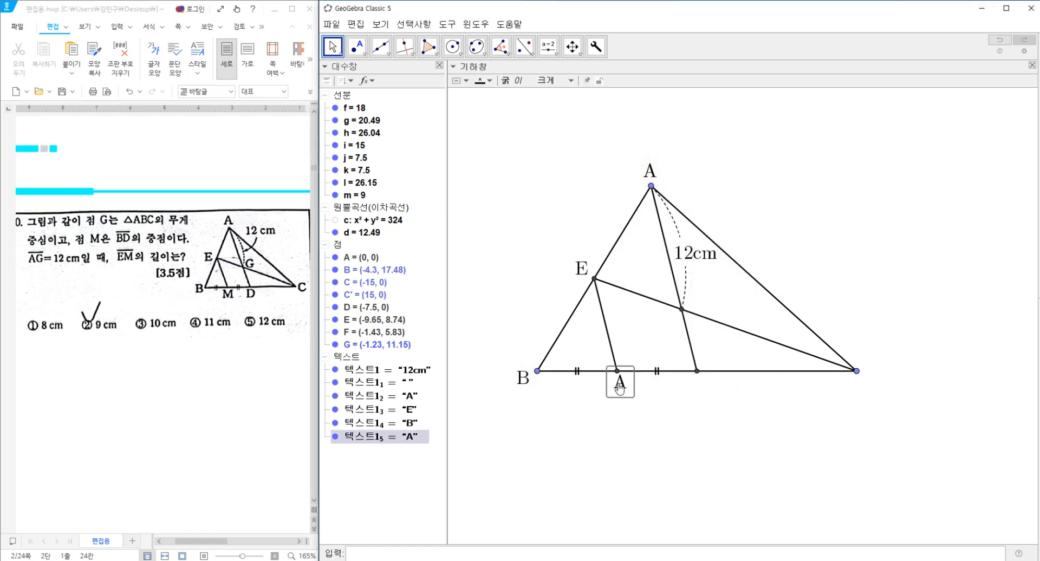
double_click(617, 383)
key("BackSpace")
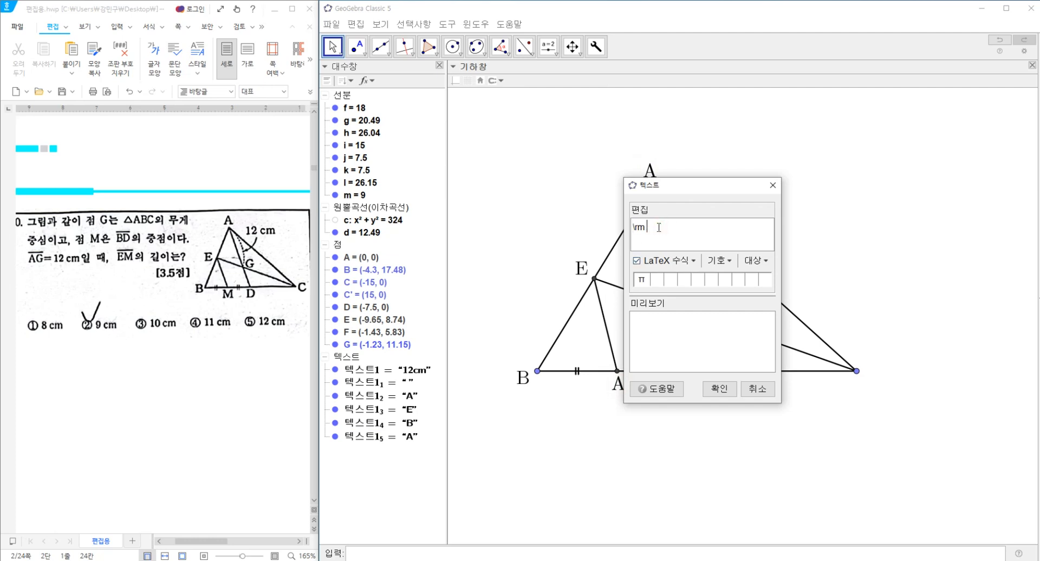
type("E")
key("BackSpace")
type("M")
left_click(711, 383)
Step: Paste a label copy below the foot of the median from A and change its text to \rm D
key("ctrl+v")
left_click_drag(647, 171, 703, 393)
double_click(704, 395)
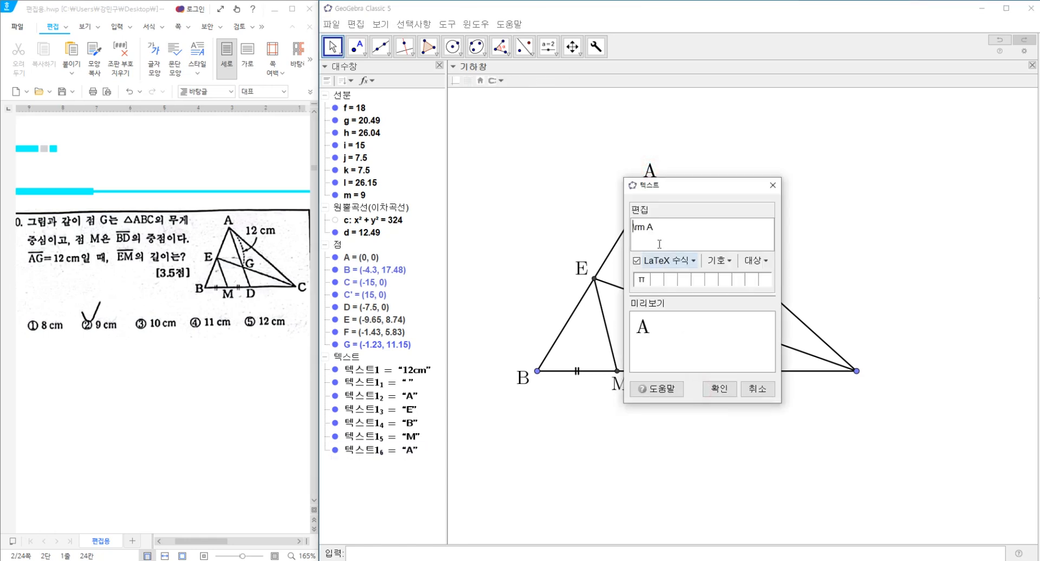
key("BackSpace")
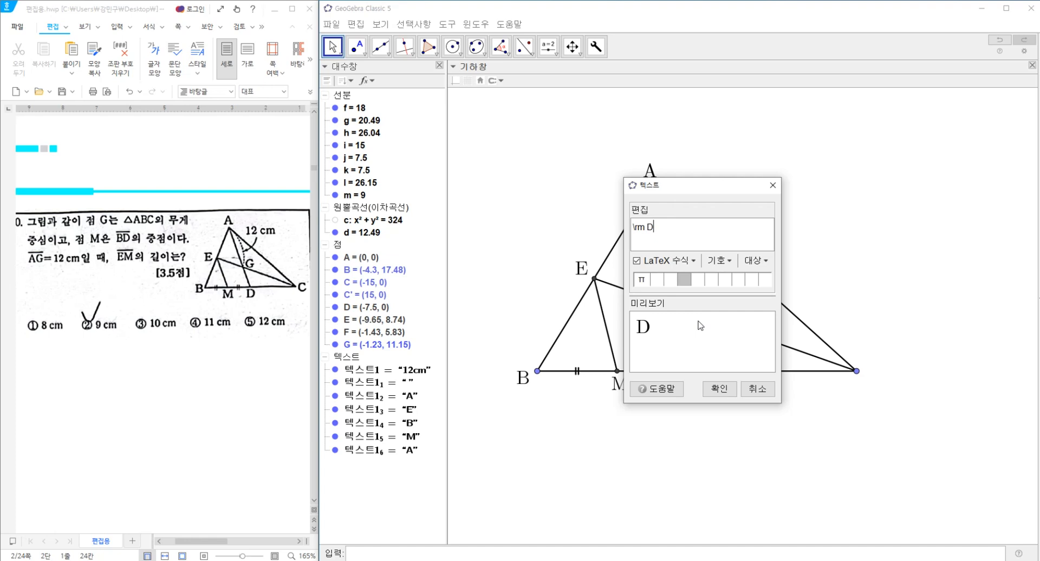
left_click(720, 389)
Step: Place another A label copy beside the triangle's lower-right vertex and change its text to \rm C
left_click_drag(655, 167, 871, 371)
double_click(872, 372)
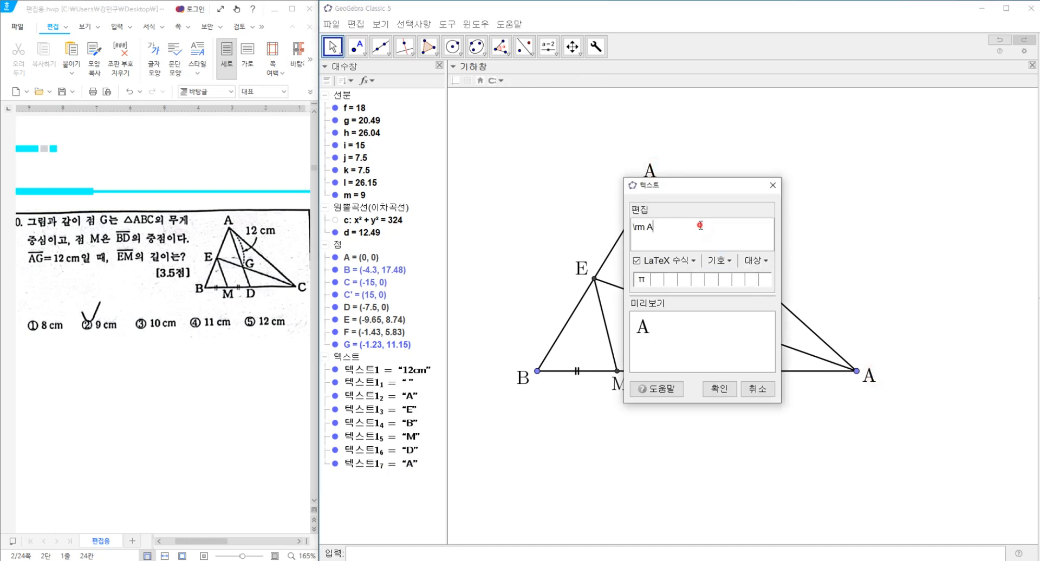
key("BackSpace")
type("C")
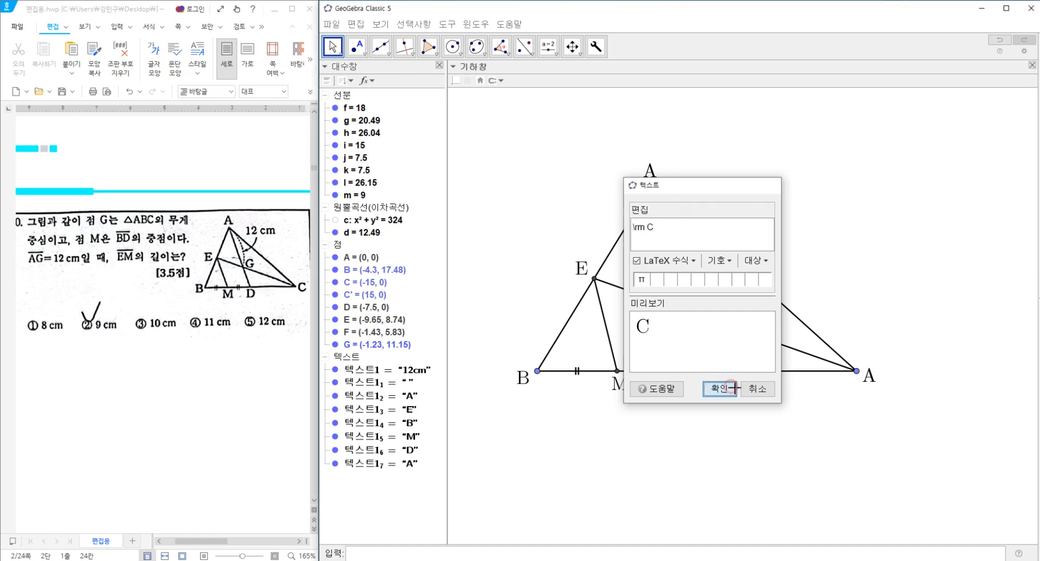
left_click(733, 389)
Step: Paste a label copy just below-left of the centroid, change its text to \rm G and fine-tune its position
key("ctrl+v")
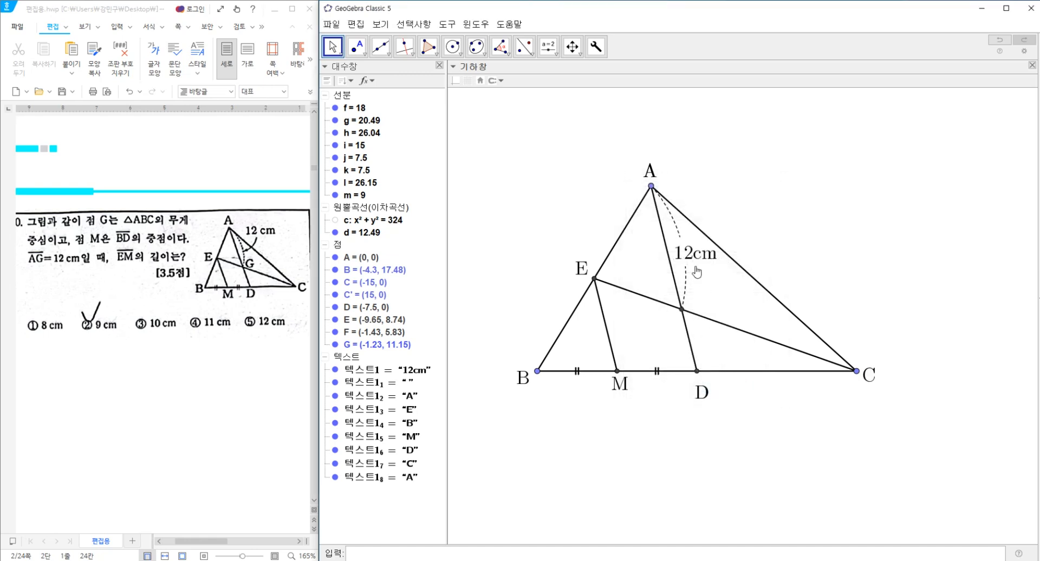
left_click_drag(648, 174, 666, 327)
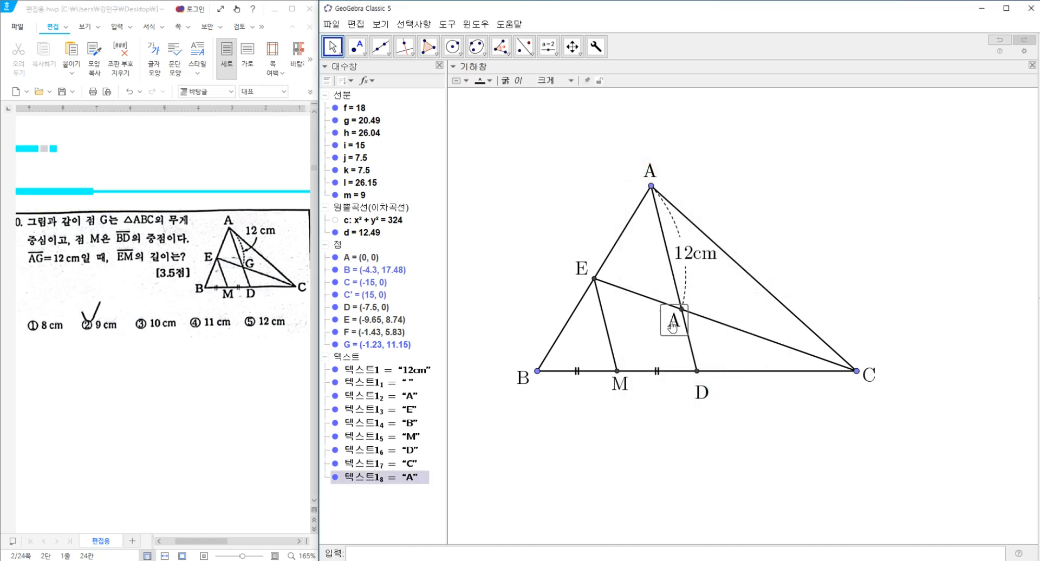
double_click(674, 328)
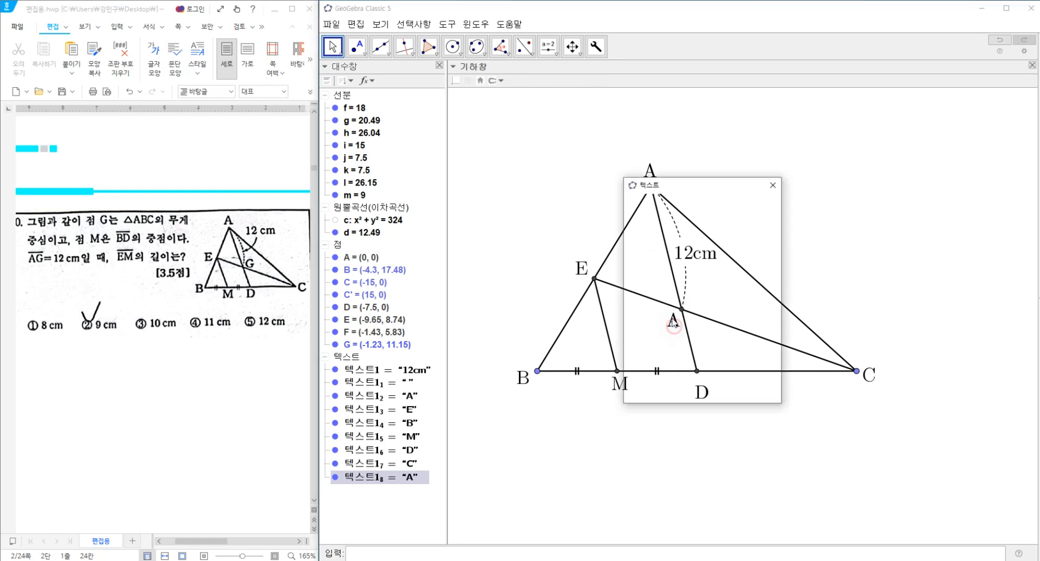
key("BackSpace")
type("G")
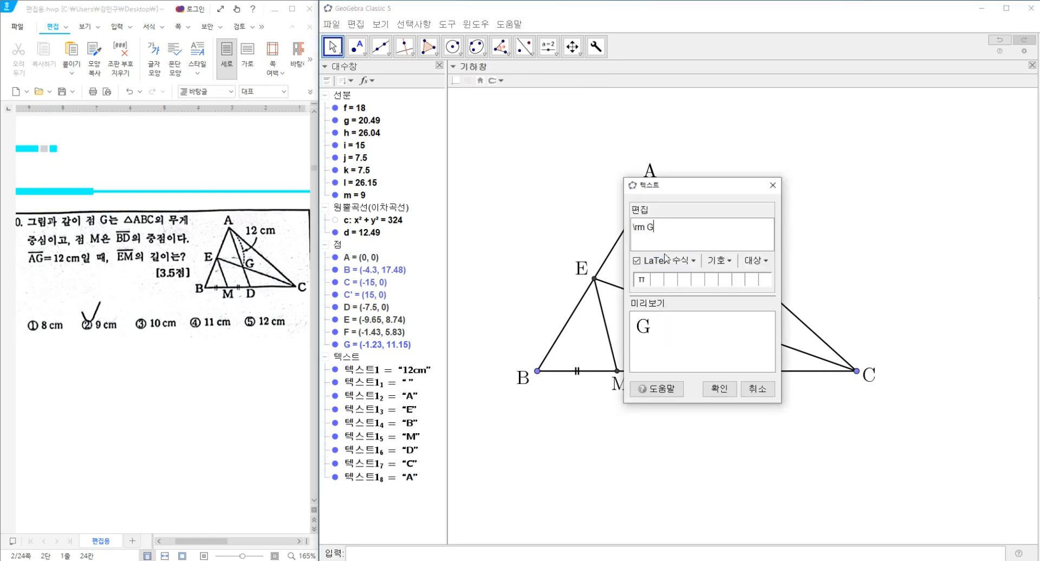
left_click(719, 389)
left_click(670, 324)
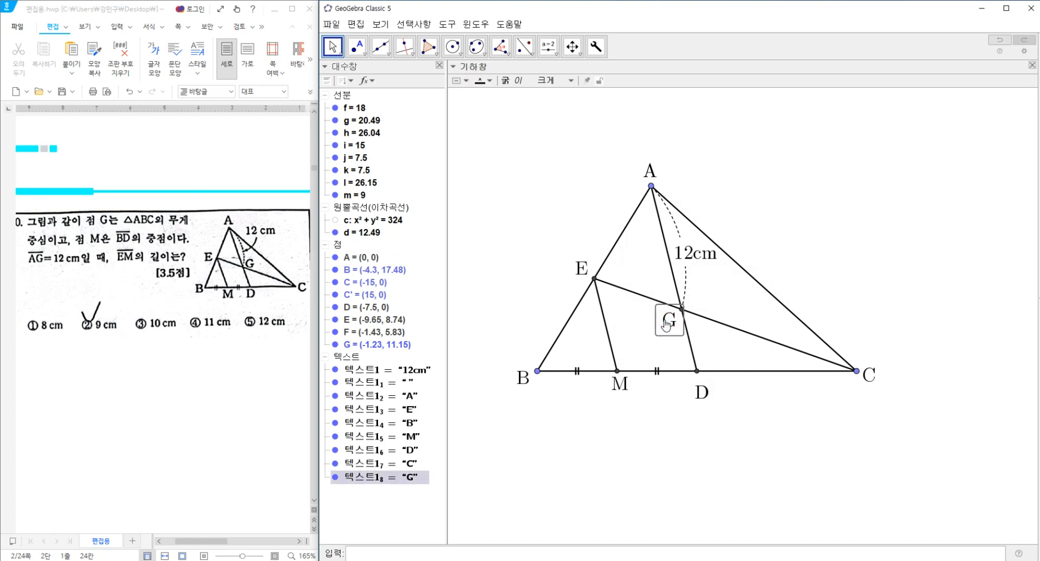
left_click(680, 422)
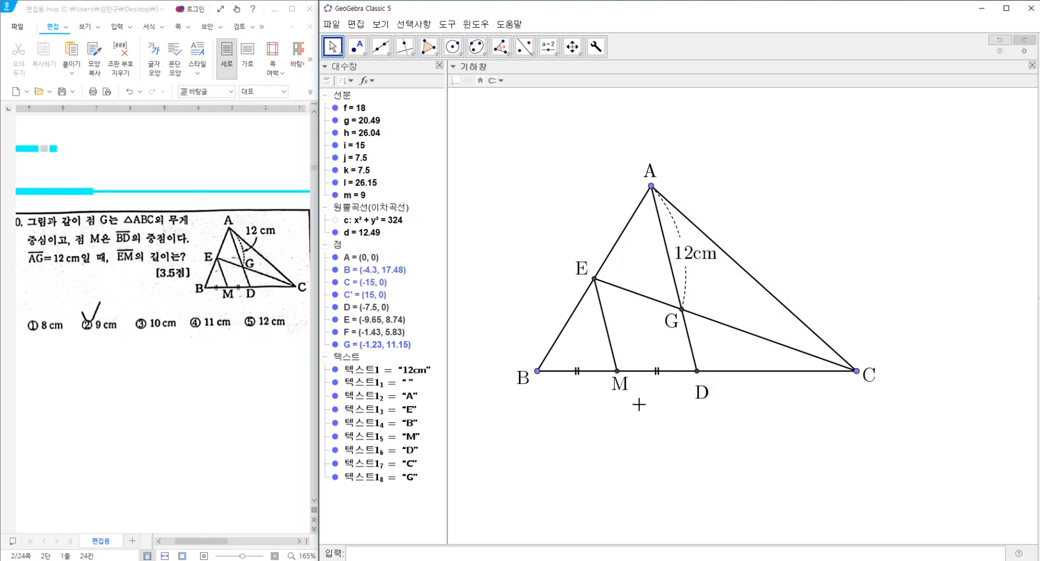
Step: Hide all the point objects in the figure, return to the Move tool and clear the selection
right_click(339, 247)
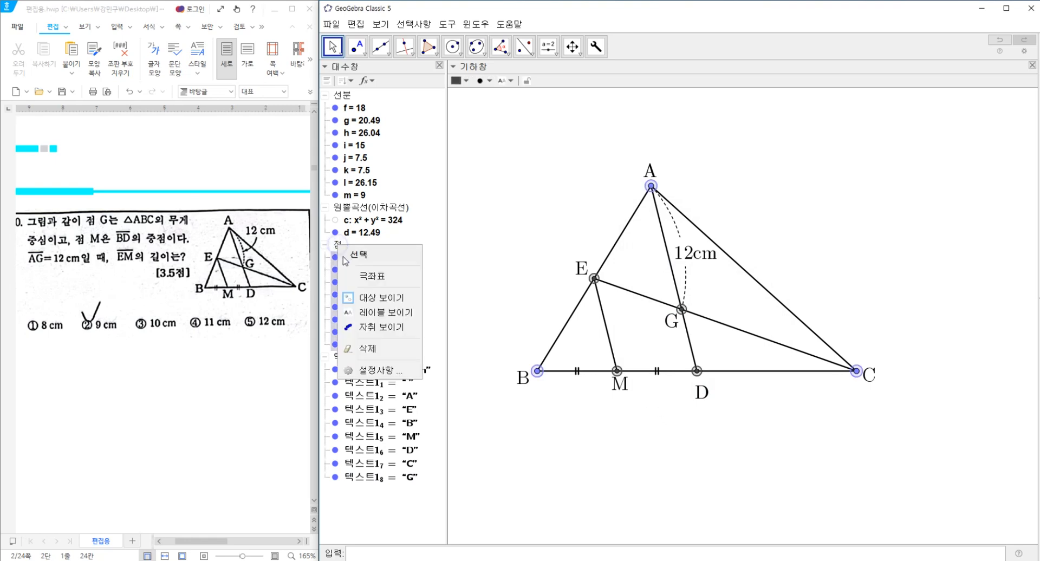
left_click(379, 300)
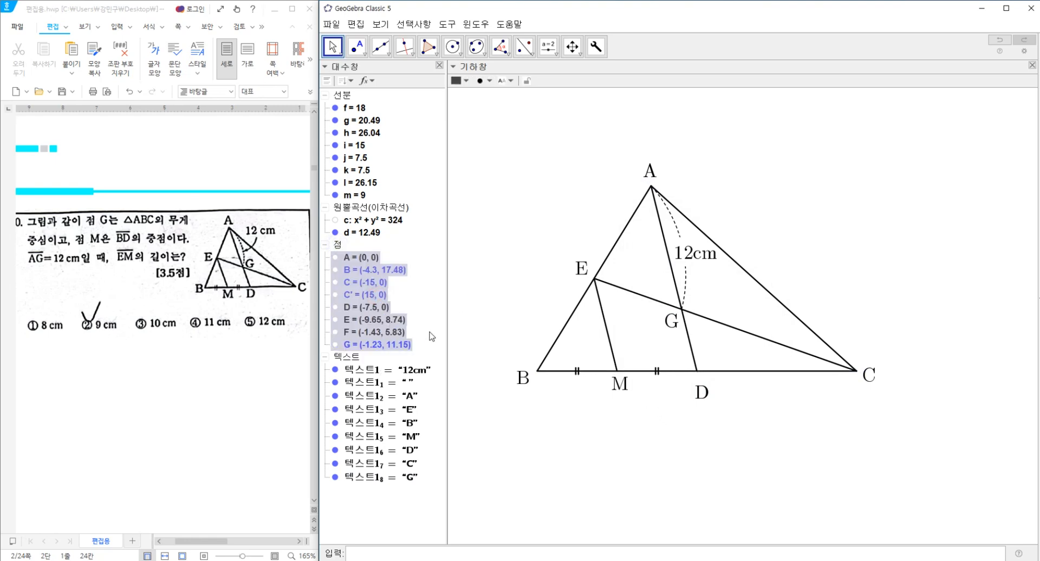
left_click(360, 42)
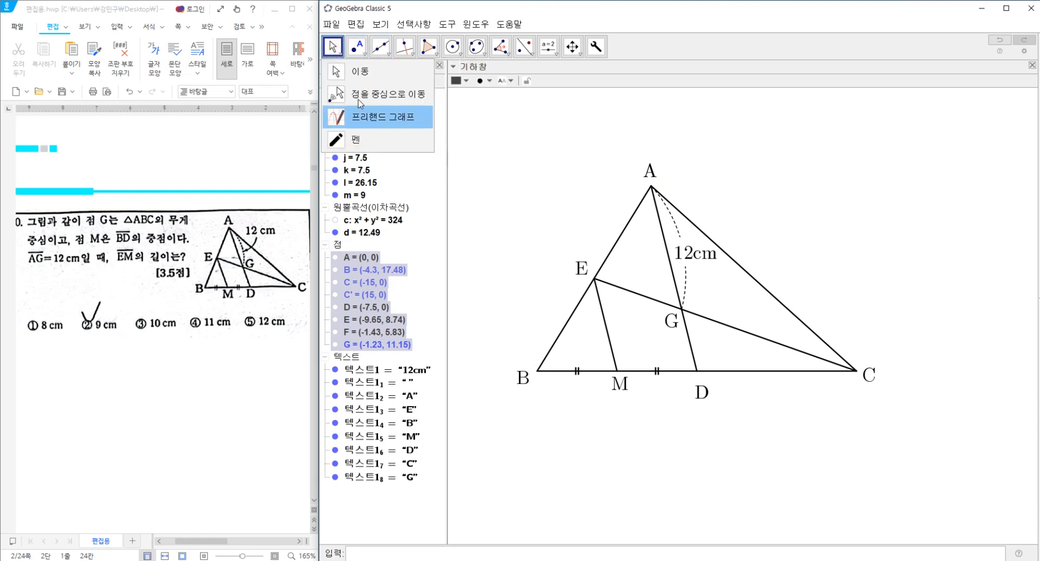
left_click(355, 69)
key("Escape")
Step: Nudge the labels A, E, B, M, D, C and G closer to their vertices and intersections
left_click(652, 172)
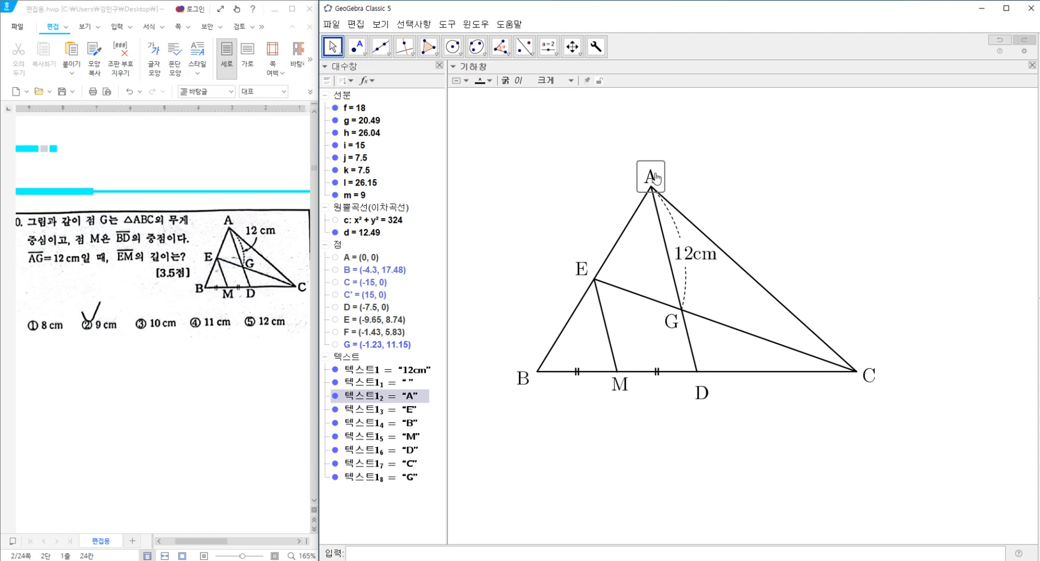
left_click_drag(582, 278, 586, 281)
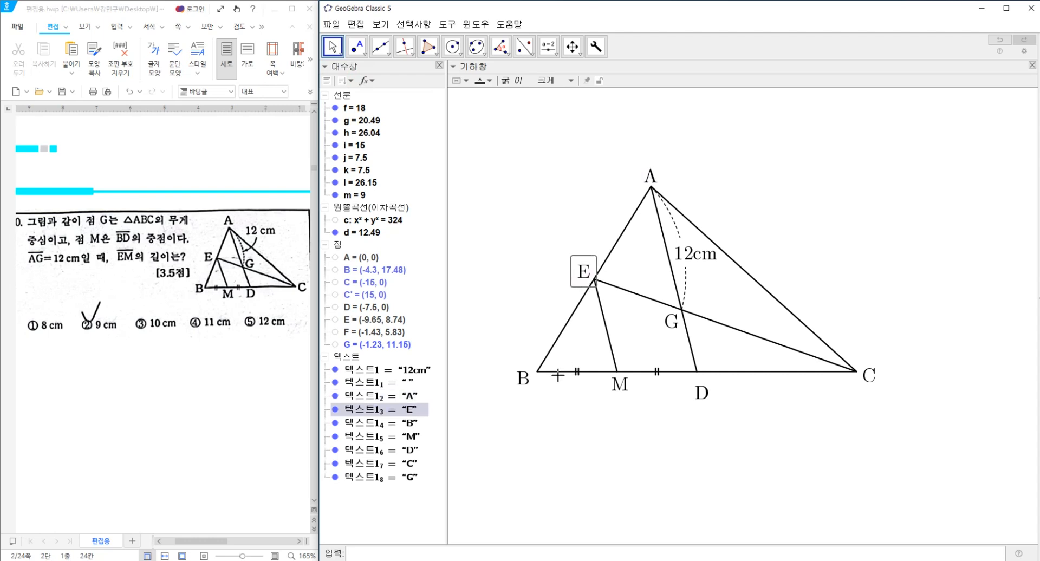
left_click(531, 378)
left_click_drag(625, 388, 624, 388)
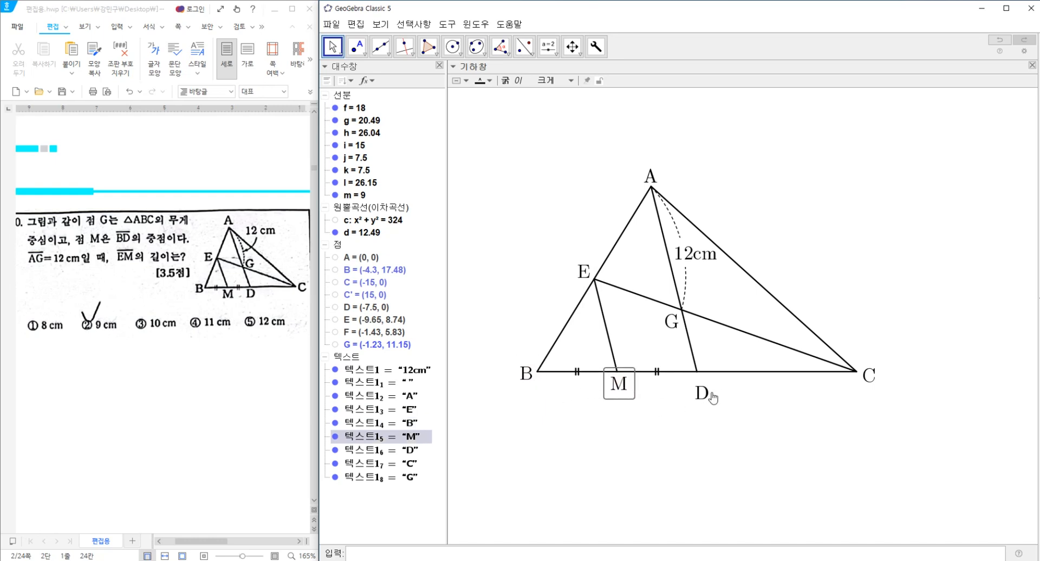
left_click_drag(706, 398, 706, 390)
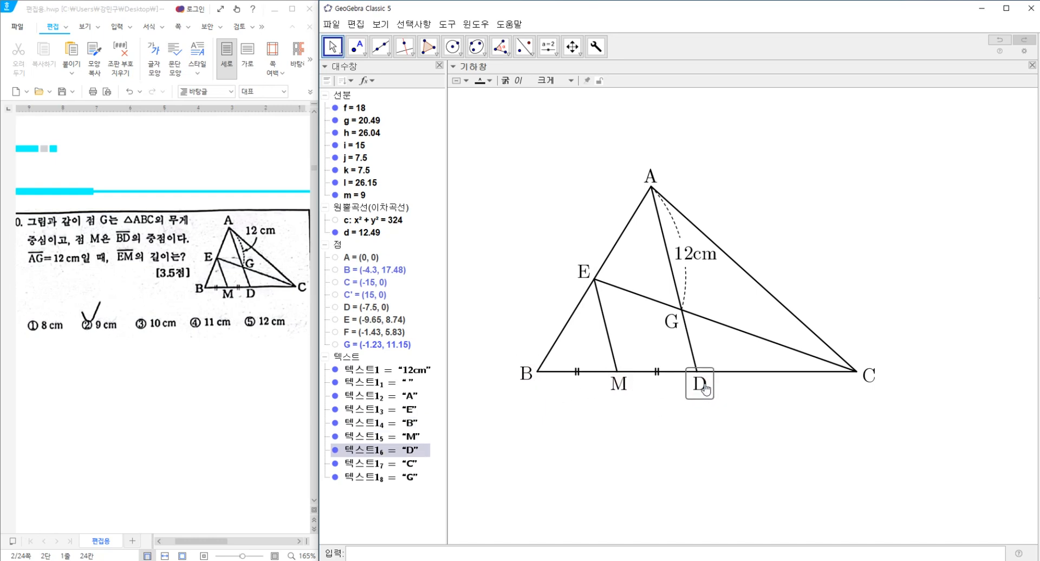
left_click(870, 378)
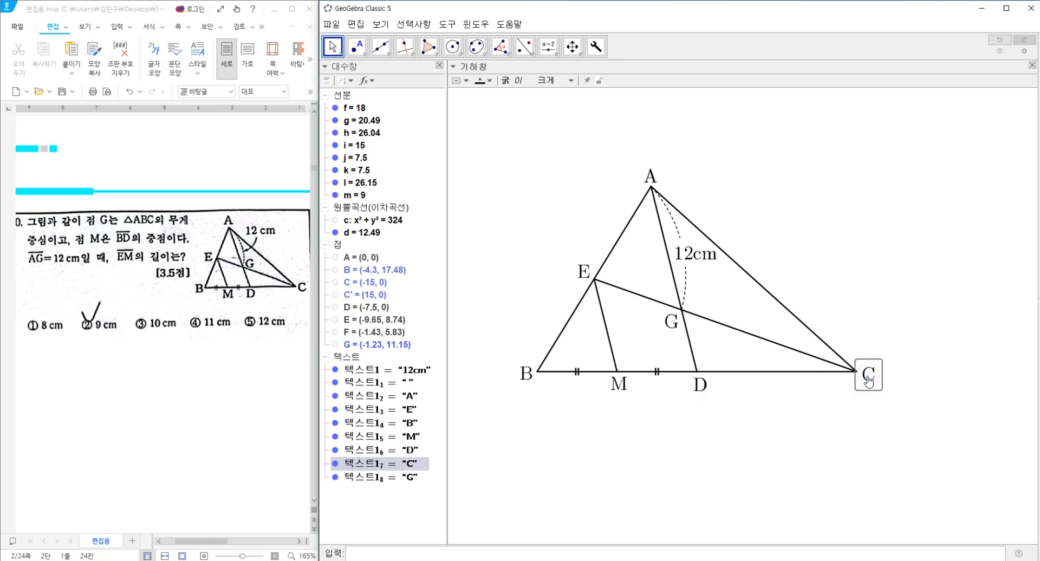
left_click(670, 325)
left_click_drag(671, 327, 671, 328)
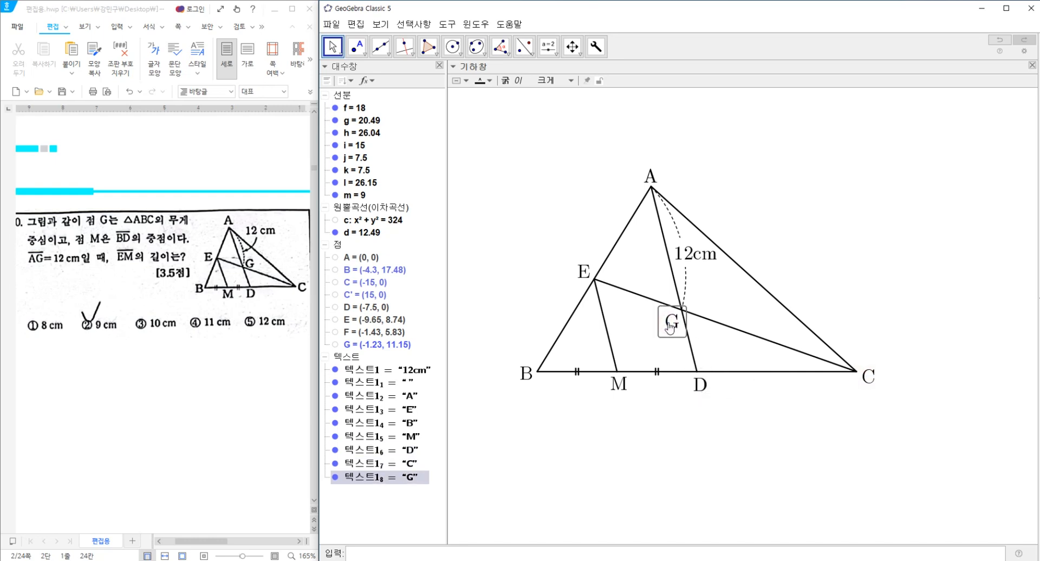
left_click(646, 425)
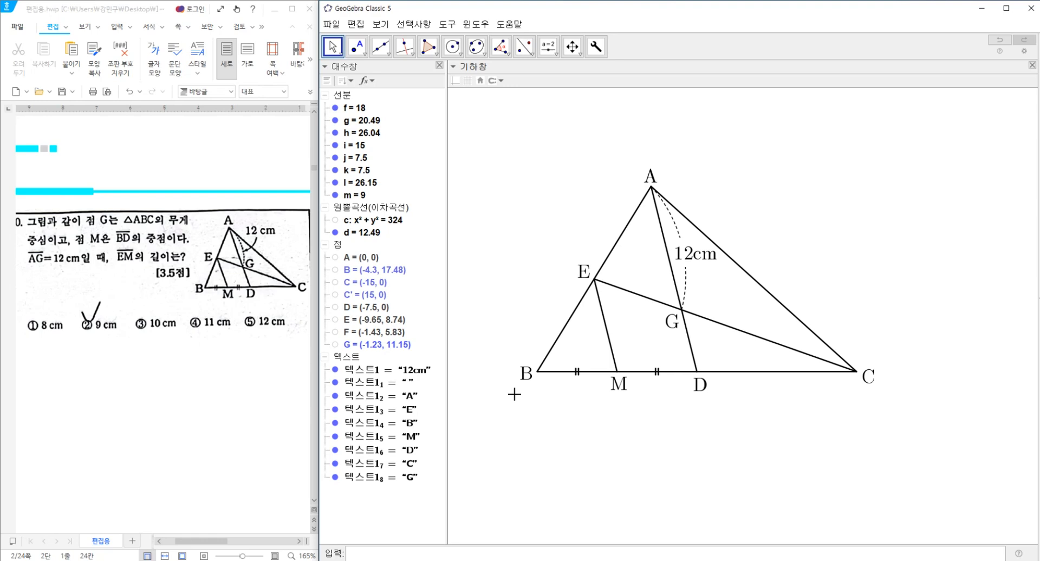
Step: Capture the labelled triangle as a rectangular screen snip and place the cursor below the answer choices in the Hangul document
key("super+shift+s")
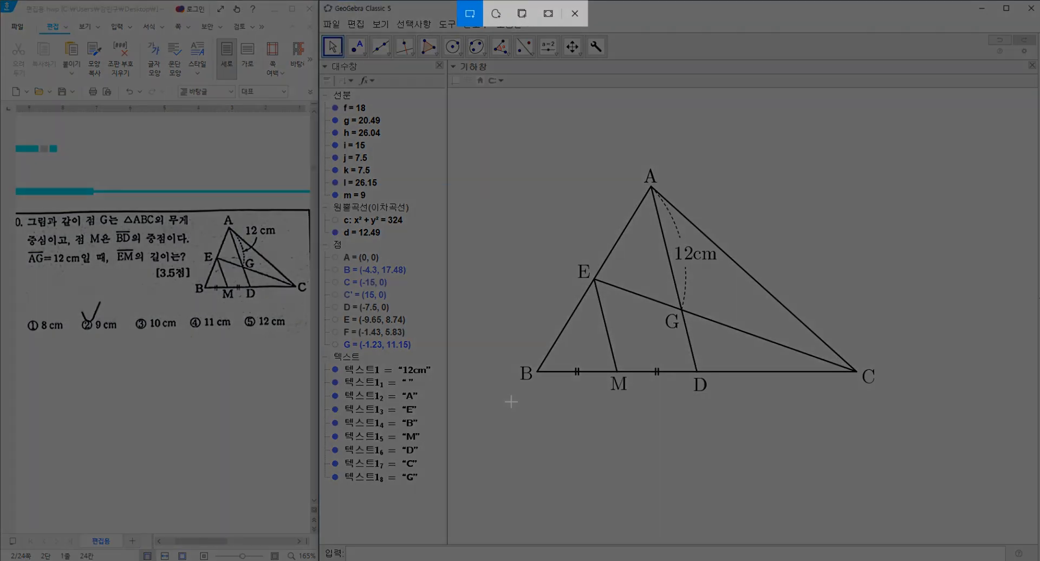
left_click_drag(511, 402, 887, 161)
left_click(135, 356)
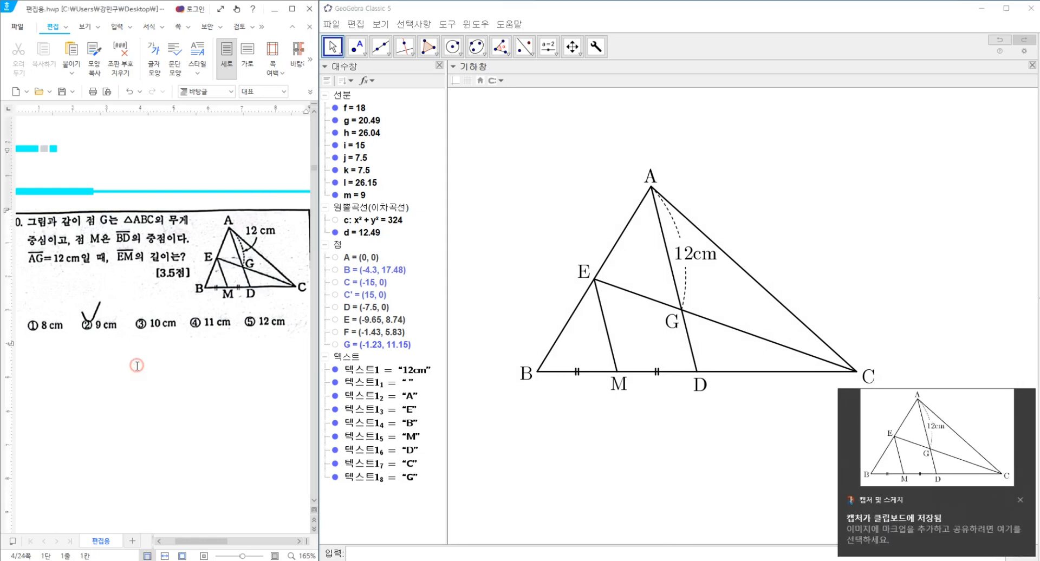
Step: Paste the captured triangle below the answer choices in the Hangul document and set the picture to be treated as a character (글자처럼 취급)
key("ctrl+v")
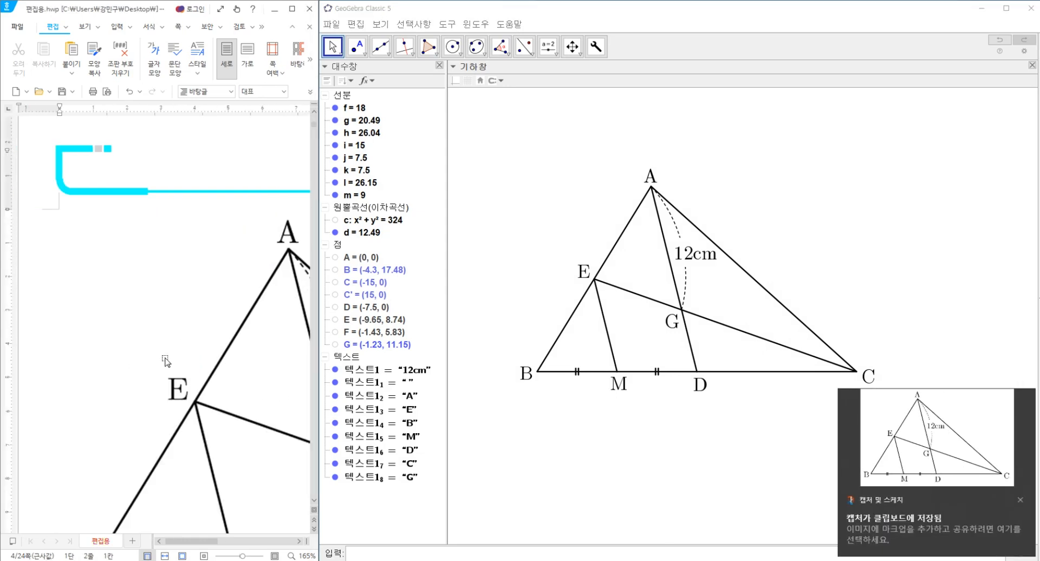
double_click(163, 356)
left_click(54, 212)
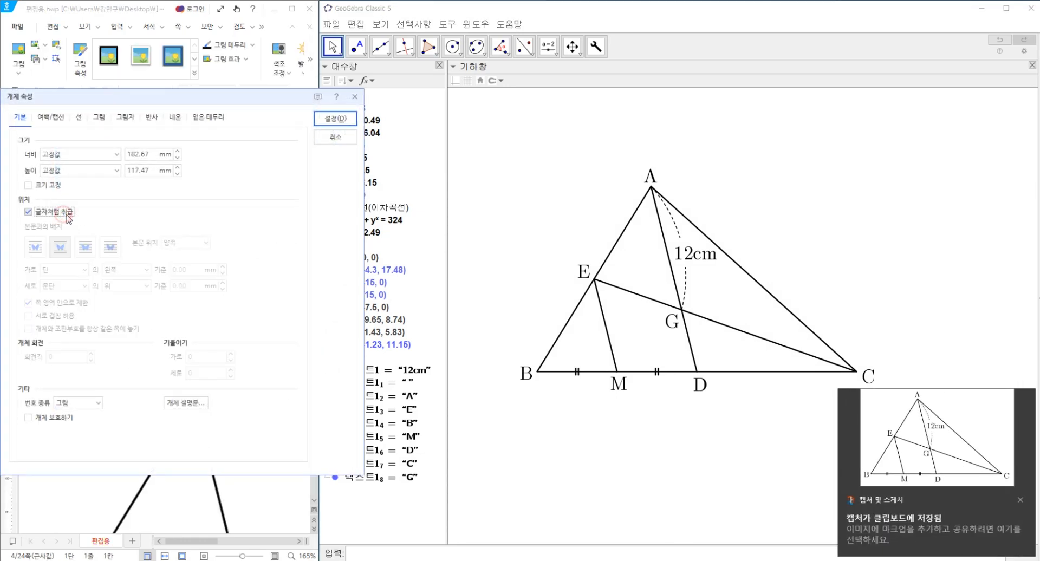
left_click(335, 118)
Step: Maximize the document window, shrink the pasted triangle picture to about 71.58 × 46.03 mm, and deselect it
left_click(293, 10)
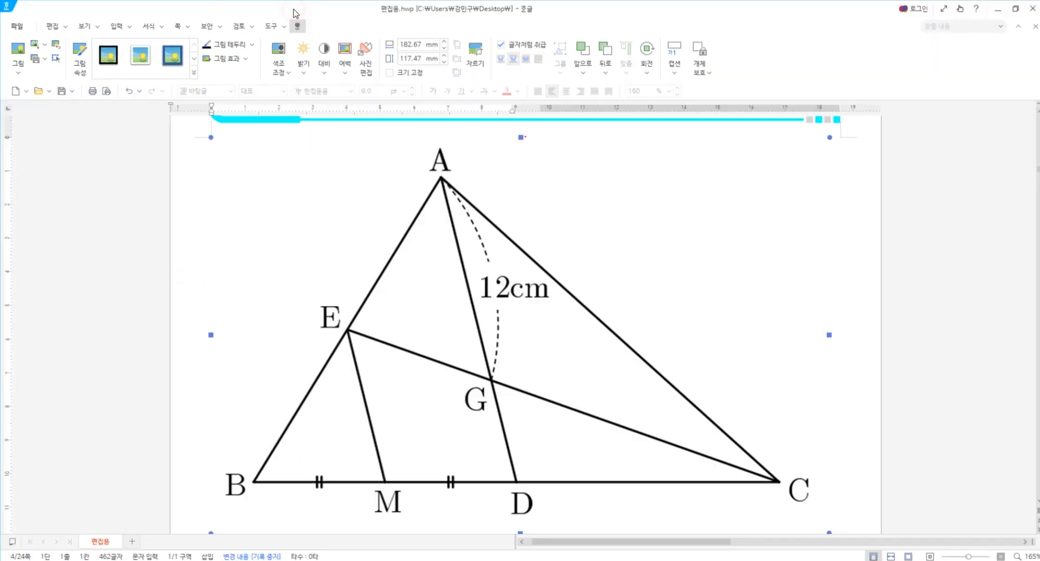
left_click_drag(211, 140, 581, 373)
left_click_drag(476, 343, 498, 350)
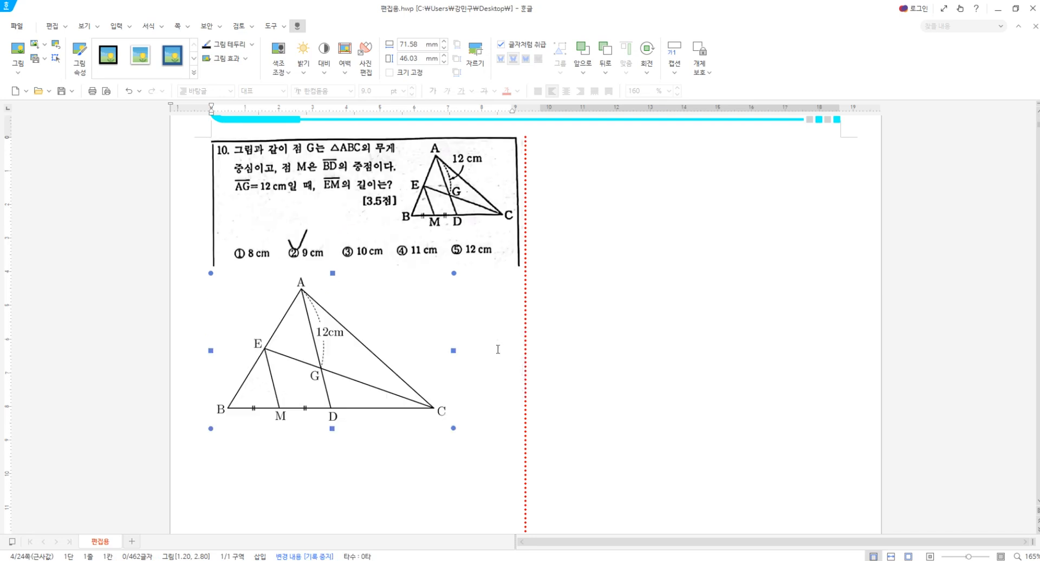
left_click(483, 366)
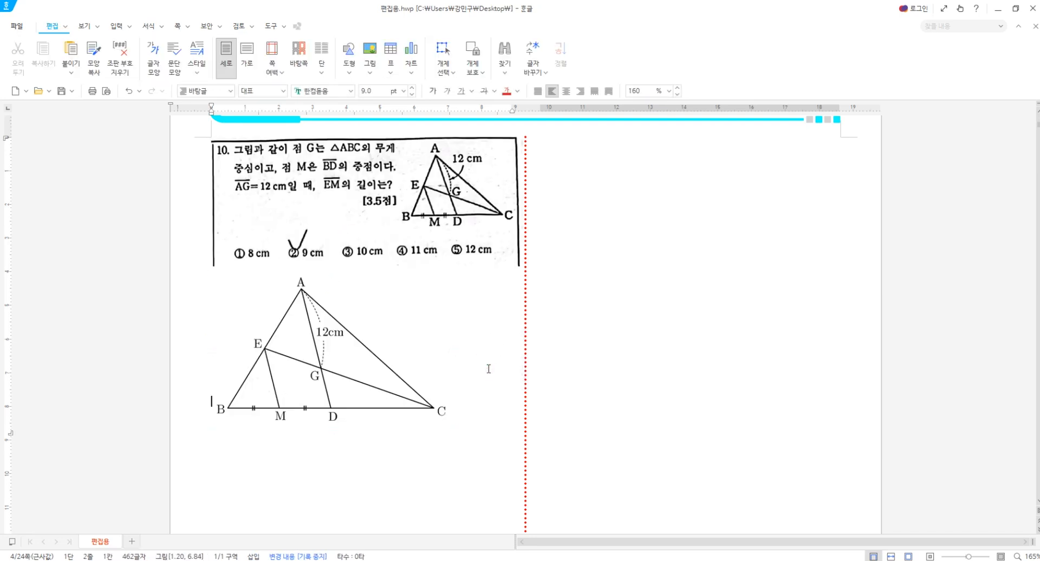
Step: Move the triangle picture into the second column with a column break and shrink it to about 48.18 × 30.98 mm
key("ctrl+shift+Return")
left_click(737, 282)
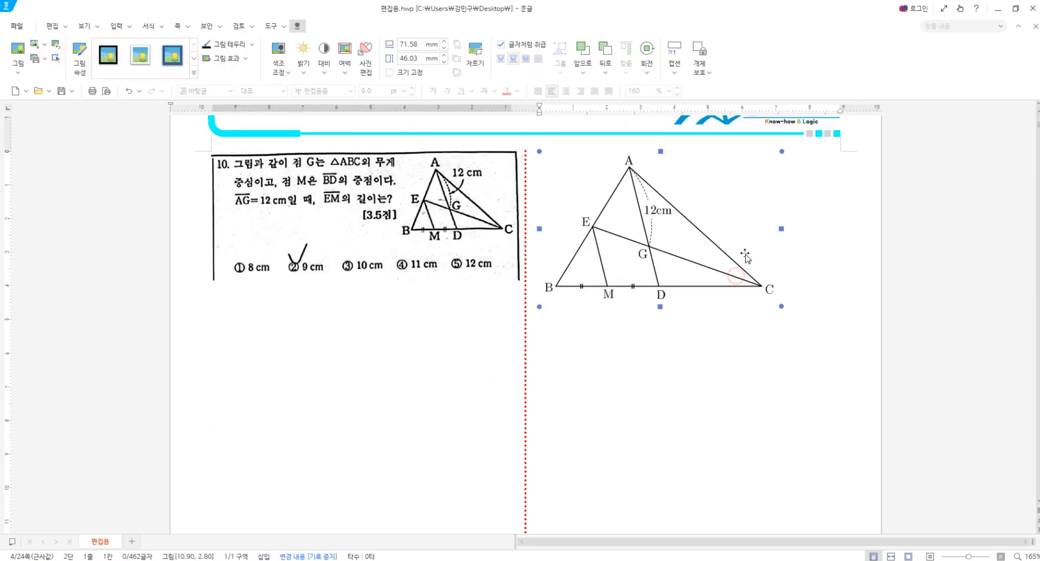
left_click_drag(781, 306, 703, 254)
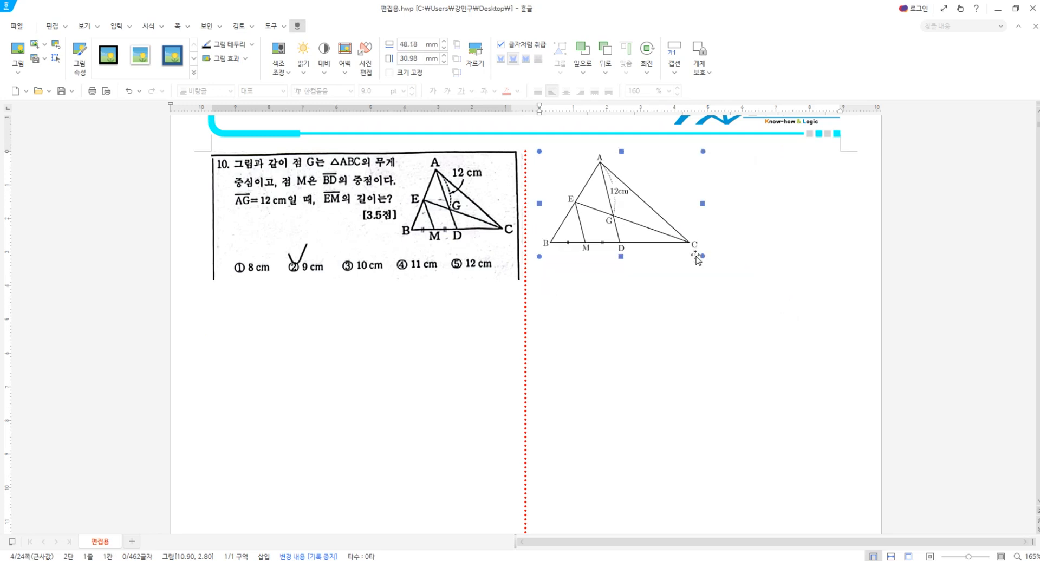
left_click(680, 312)
Step: Put the document window back beside GeoGebra and compare the pasted triangle with the original figure of problem 10
left_click_drag(464, 14, 3, 211)
left_click_drag(236, 548, 228, 546)
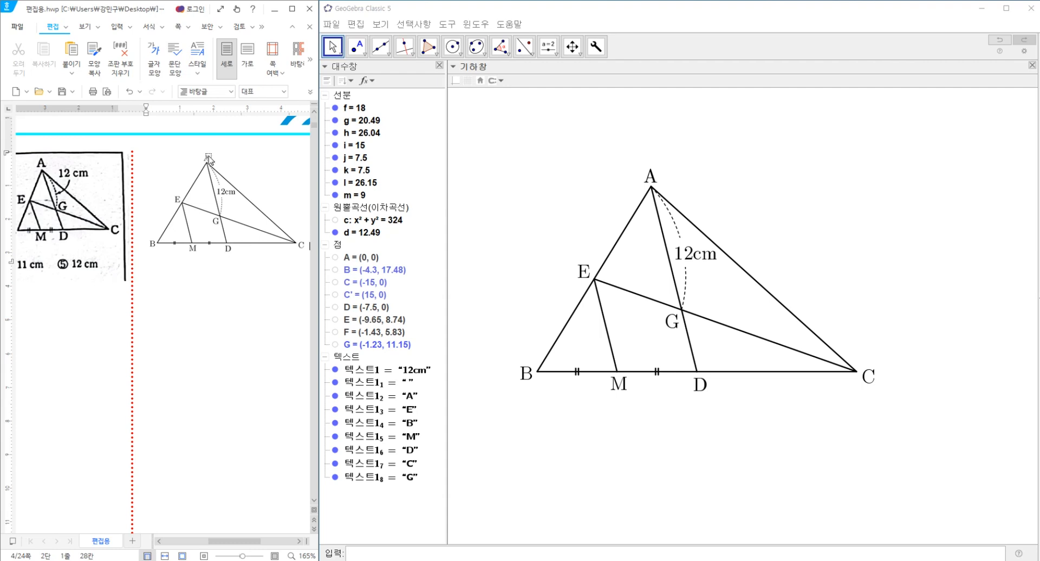
left_click_drag(240, 547, 216, 548)
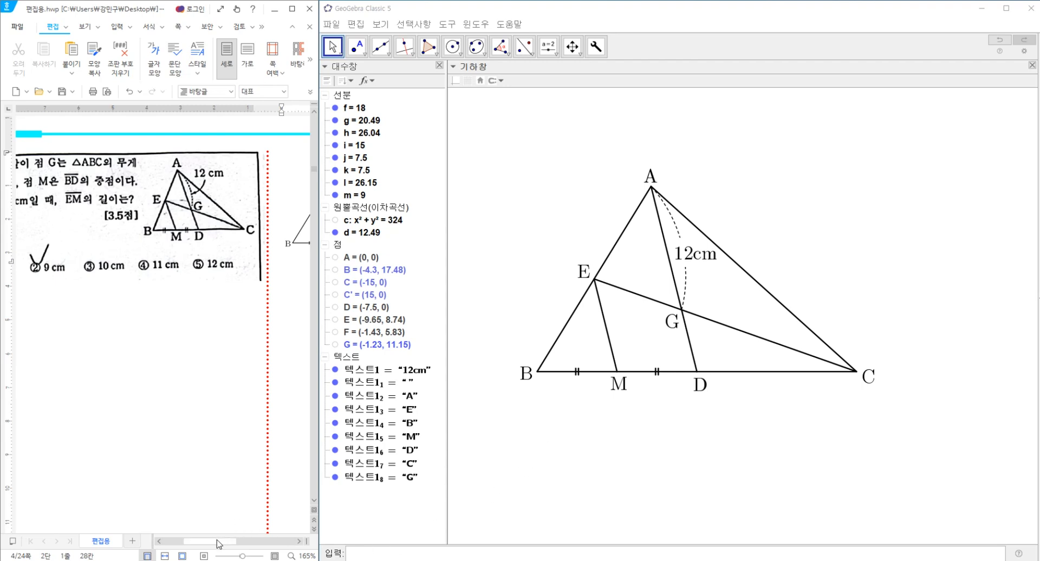
left_click_drag(215, 545, 209, 545)
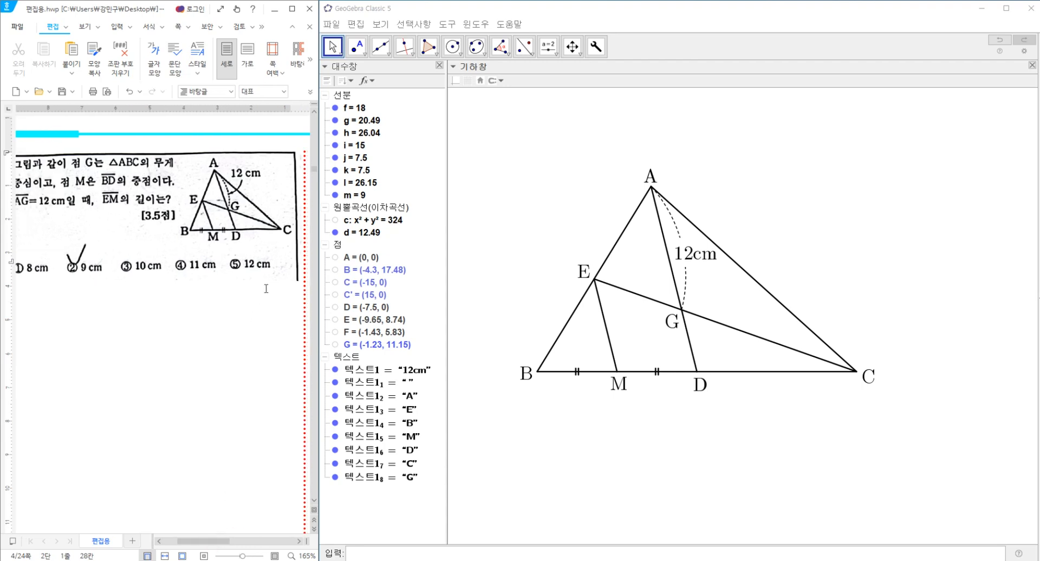